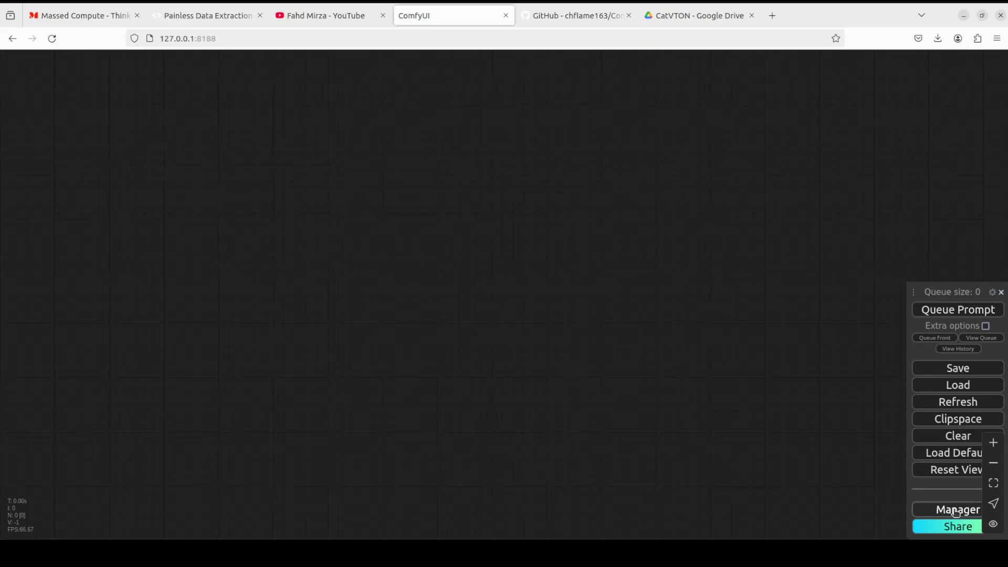
# Search Custom Nodes Manager for 'comfyui layer style' and 'comfyui_catvton' to confirm both are installed.
pyautogui.click(956, 512)
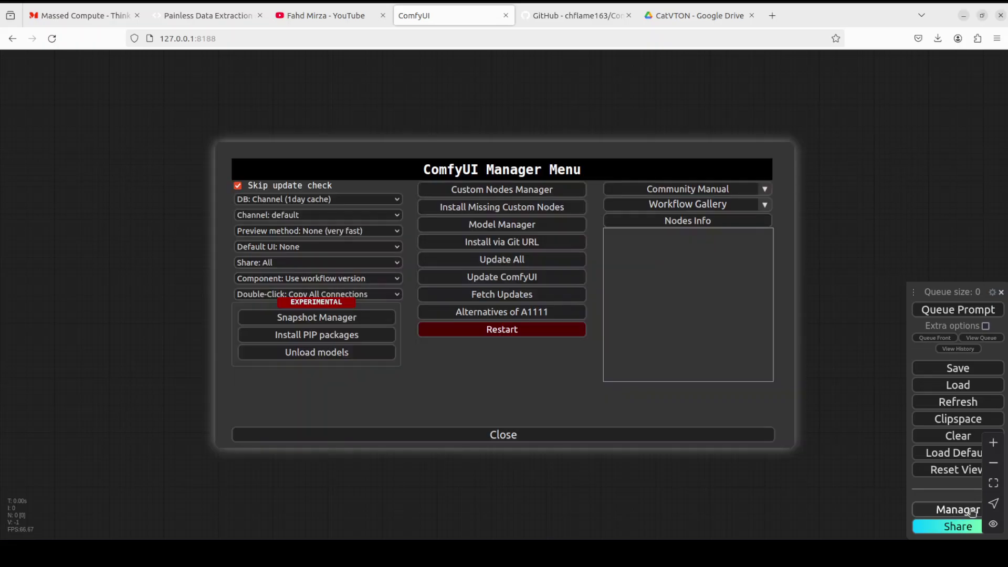
pyautogui.click(516, 195)
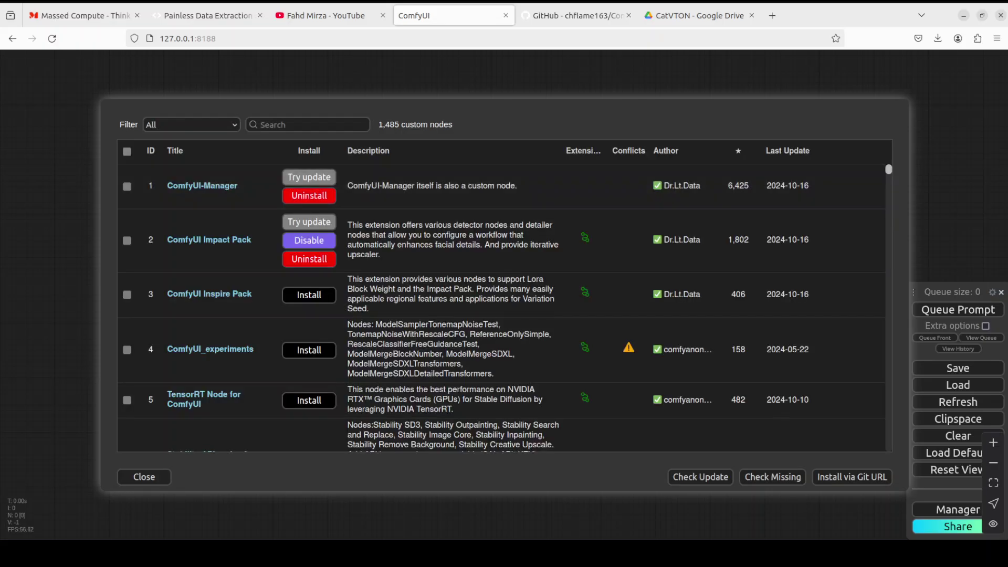
pyautogui.click(314, 123)
pyautogui.write('c')
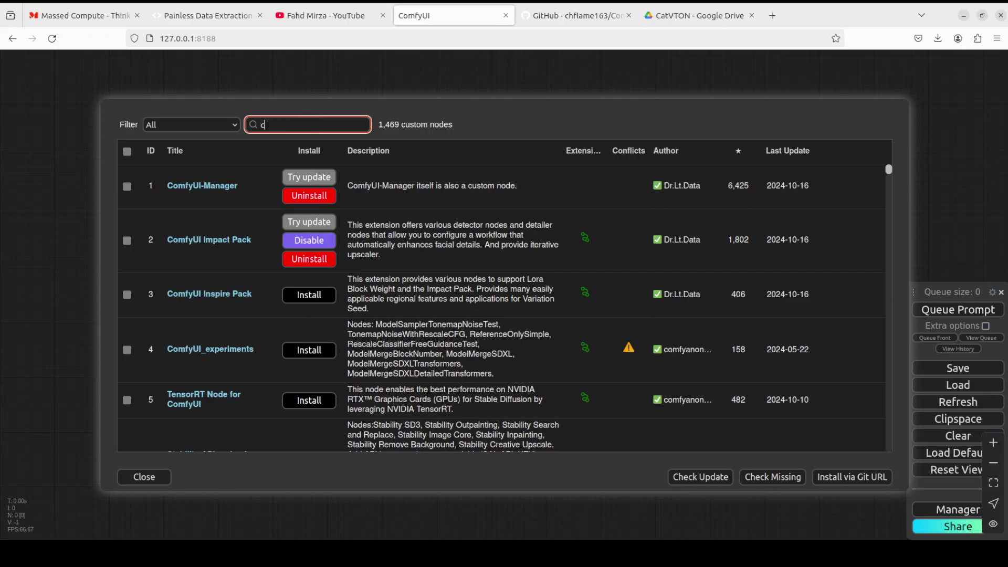
pyautogui.write('omfyui l')
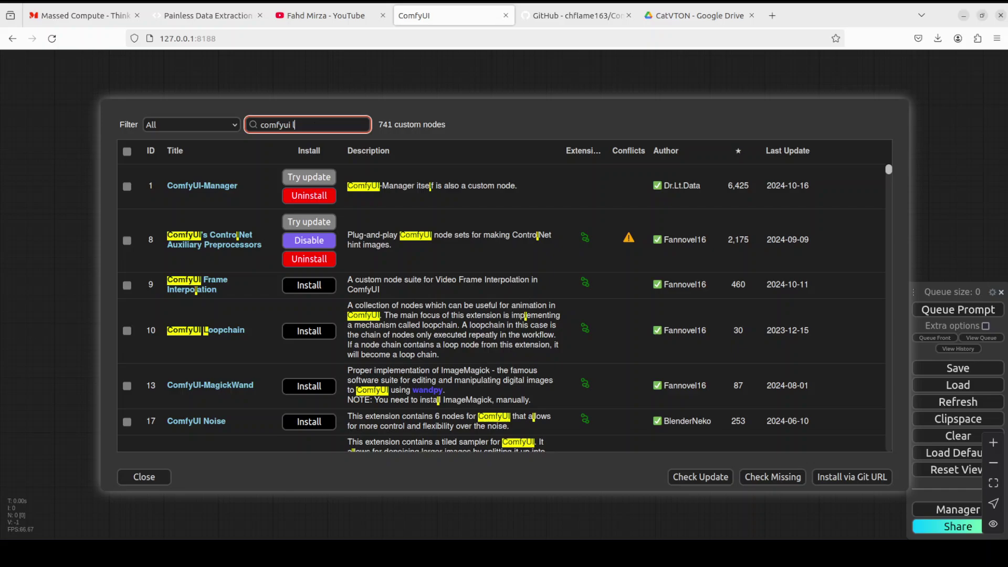
pyautogui.write('ayer')
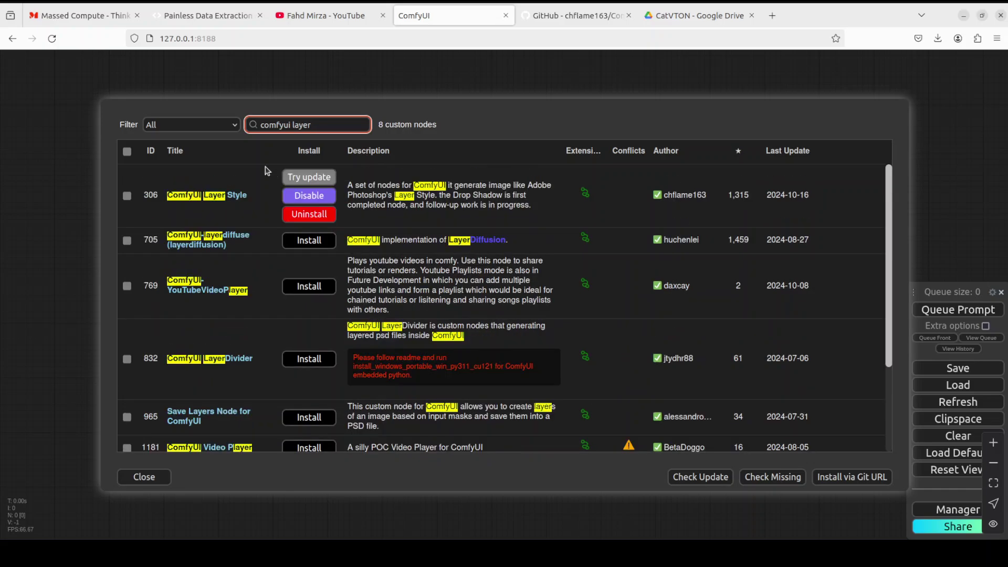
pyautogui.write(' sty')
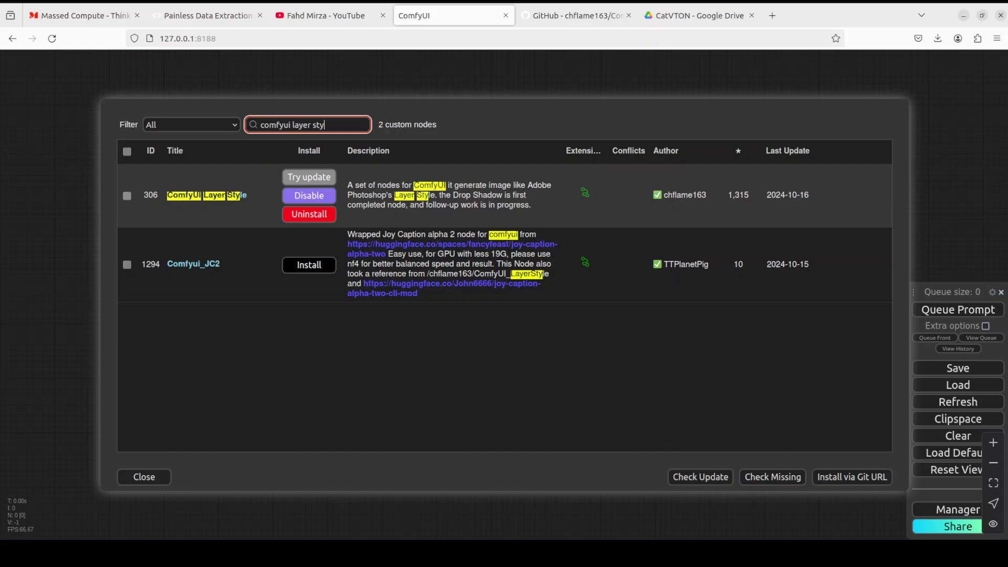
pyautogui.write('le')
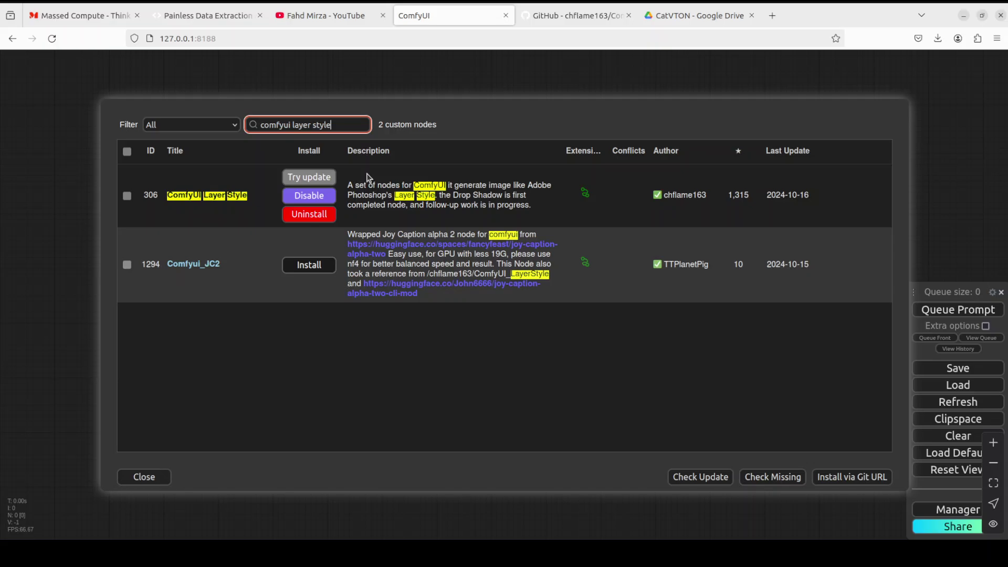
pyautogui.tripleClick(251, 124)
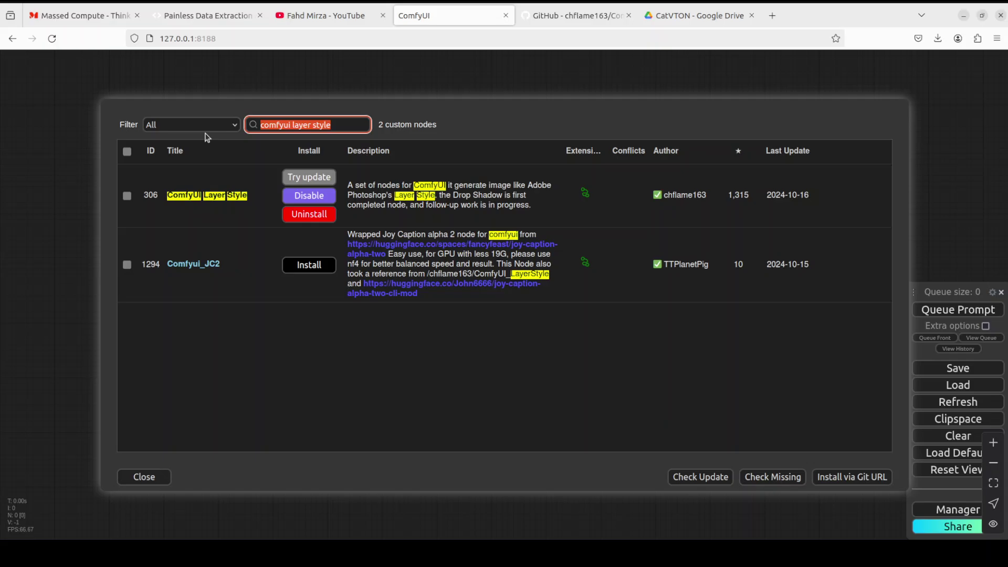
pyautogui.write('comfyui')
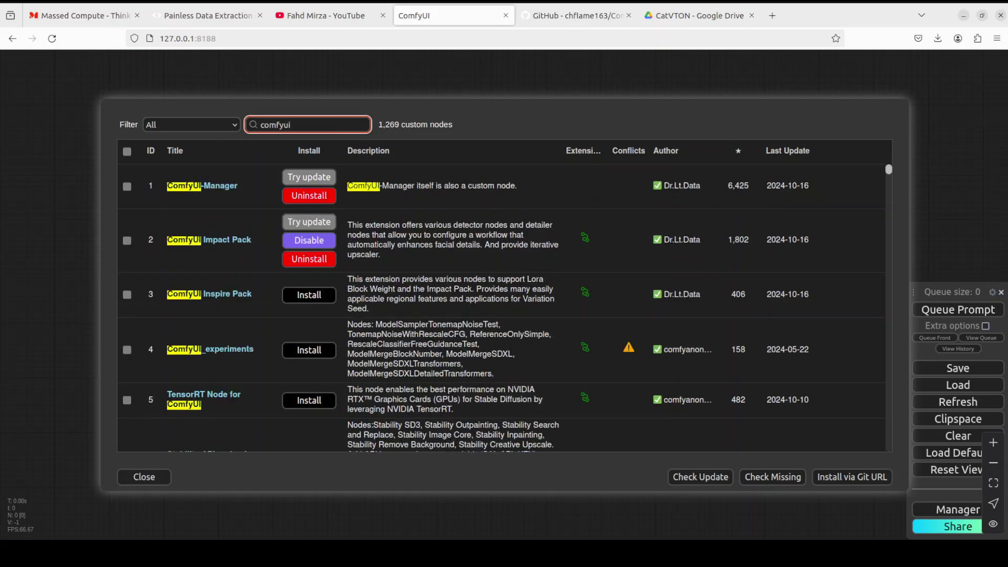
pyautogui.write('_ca')
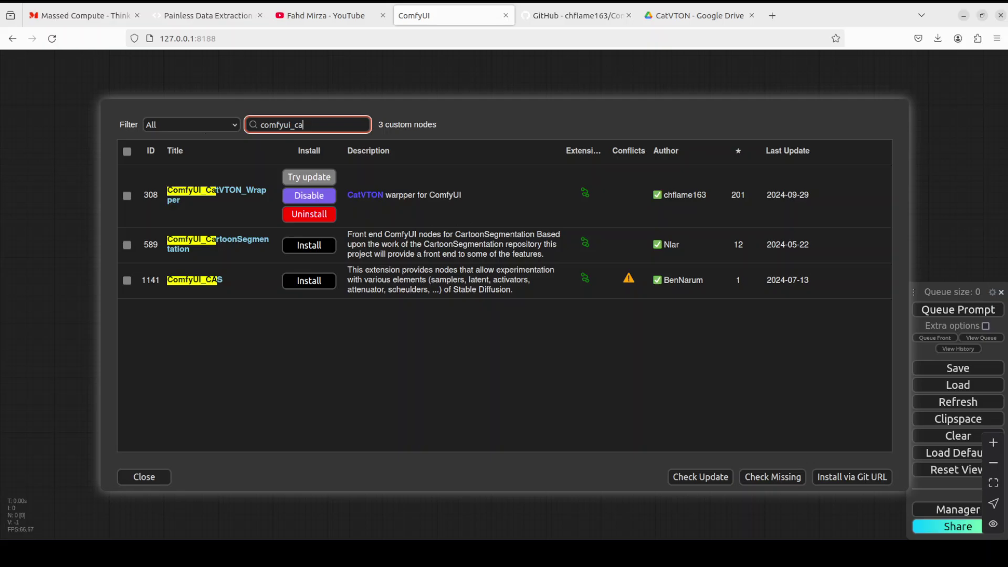
pyautogui.write('tvto')
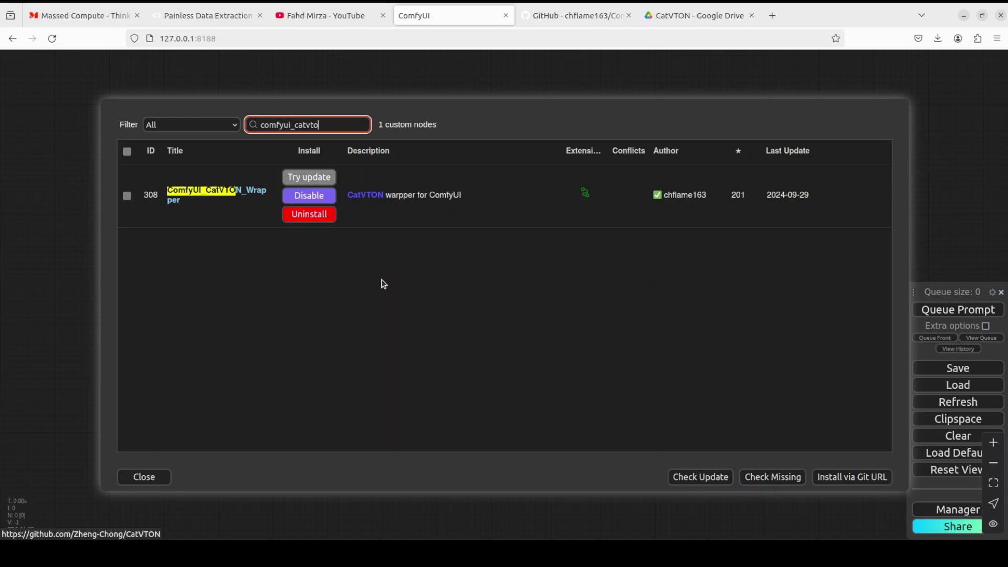
# Close the custom node list and the manager to return to the canvas.
pyautogui.click(143, 478)
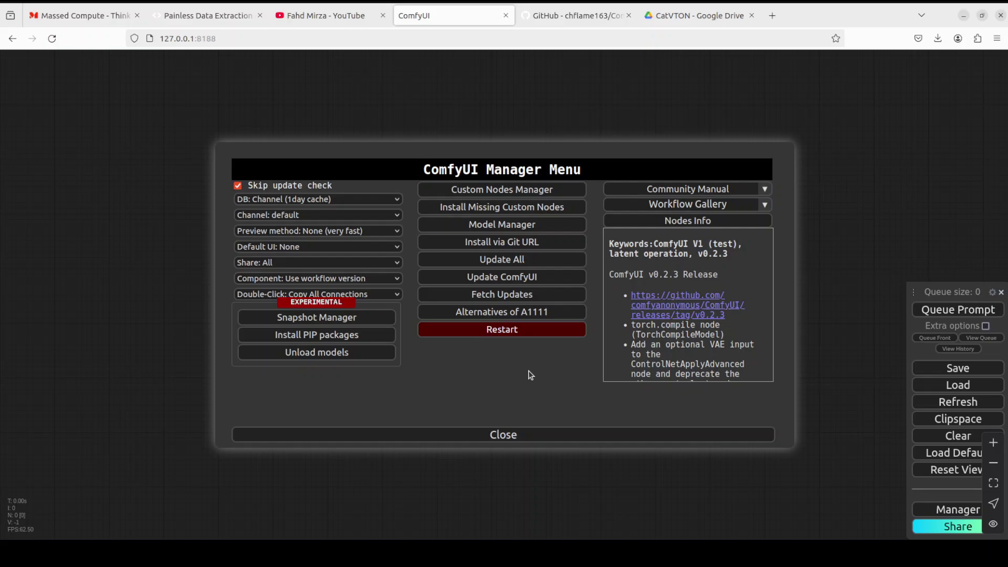
pyautogui.click(505, 437)
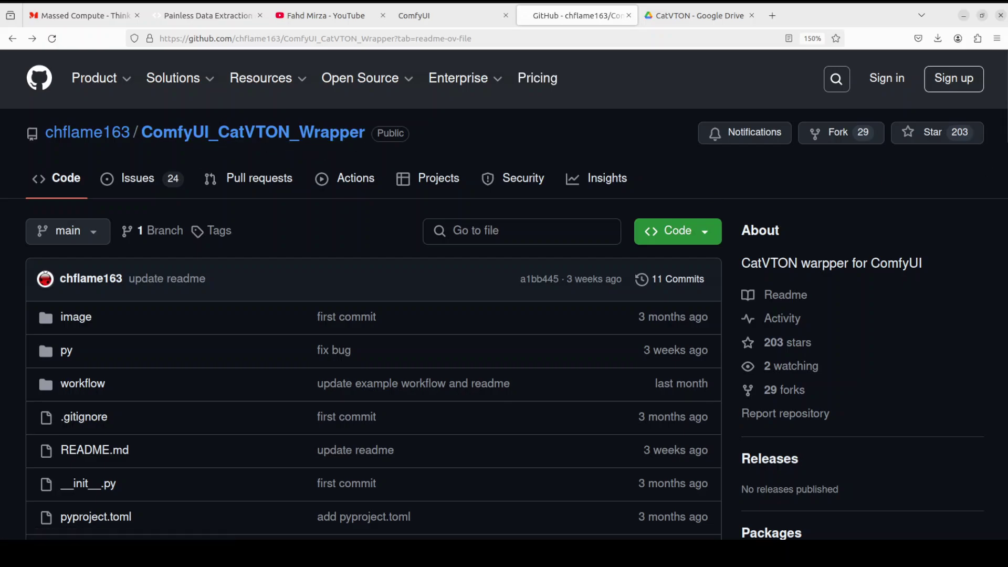
pyautogui.moveTo(1003, 110); pyautogui.dragTo(1005, 345)
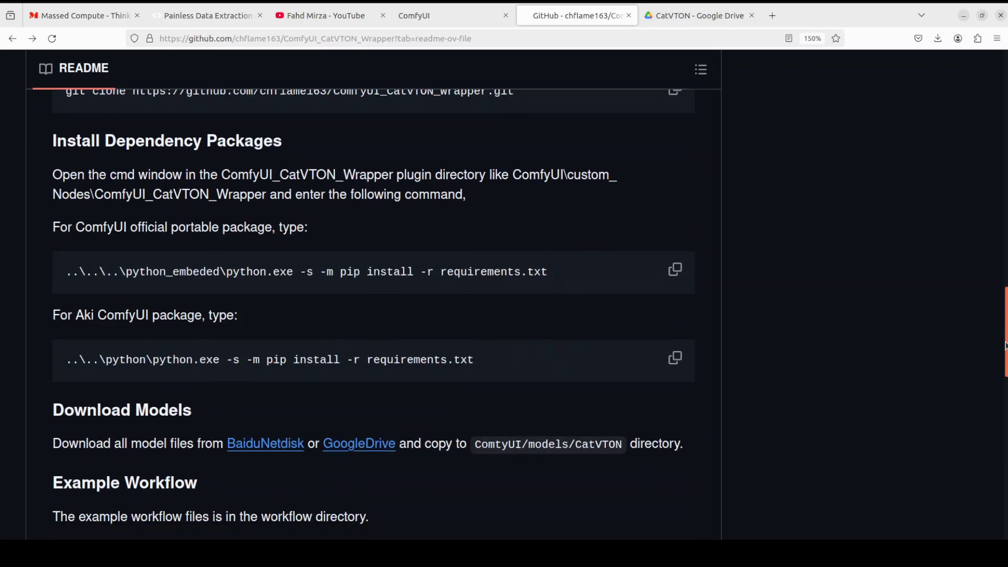
pyautogui.scroll(-2, 1006, 344)
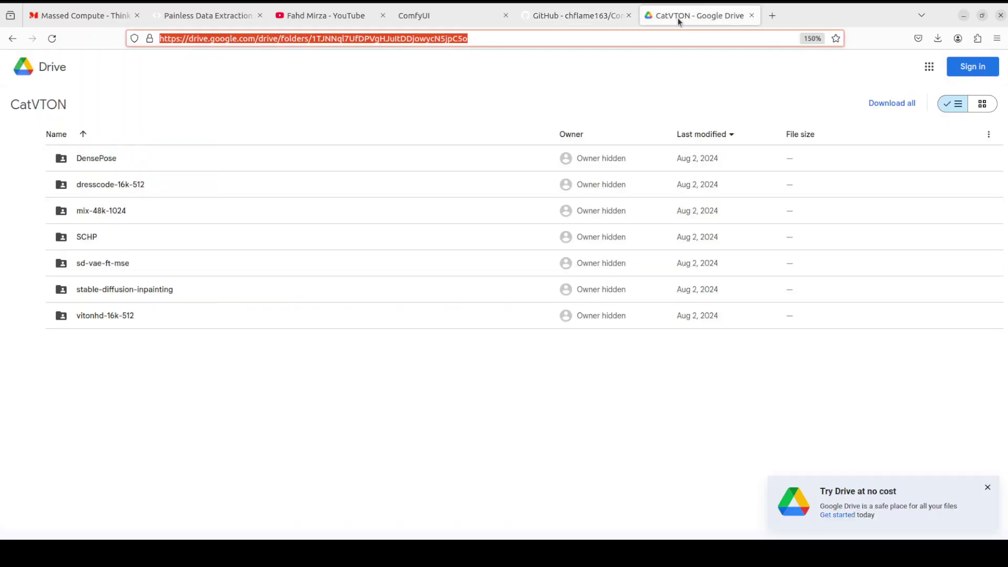
# Navigate Files to Home/ComfyUI/models/CatVTON alongside the CatVTON Google Drive tab.
pyautogui.click(678, 17)
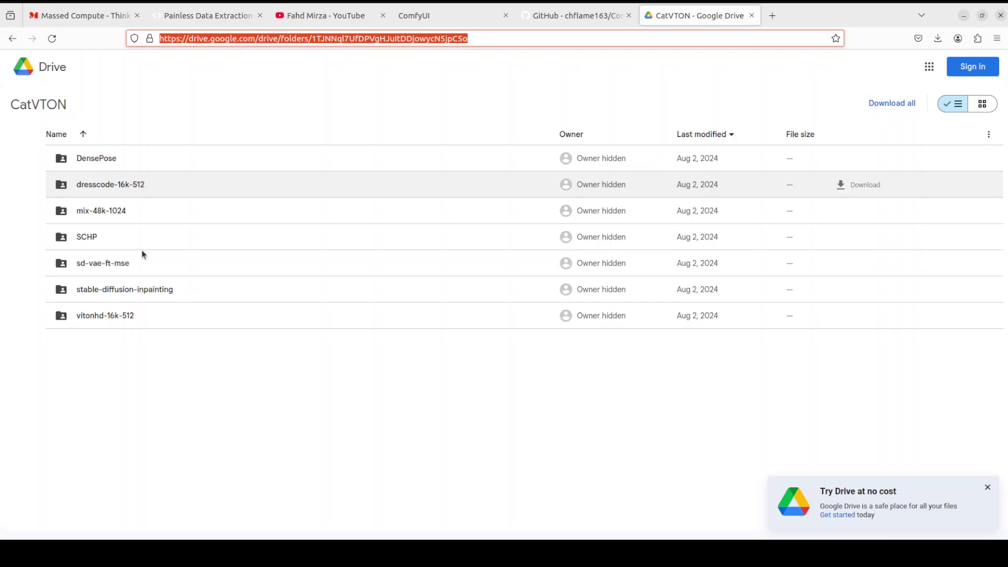
pyautogui.click(3, 61)
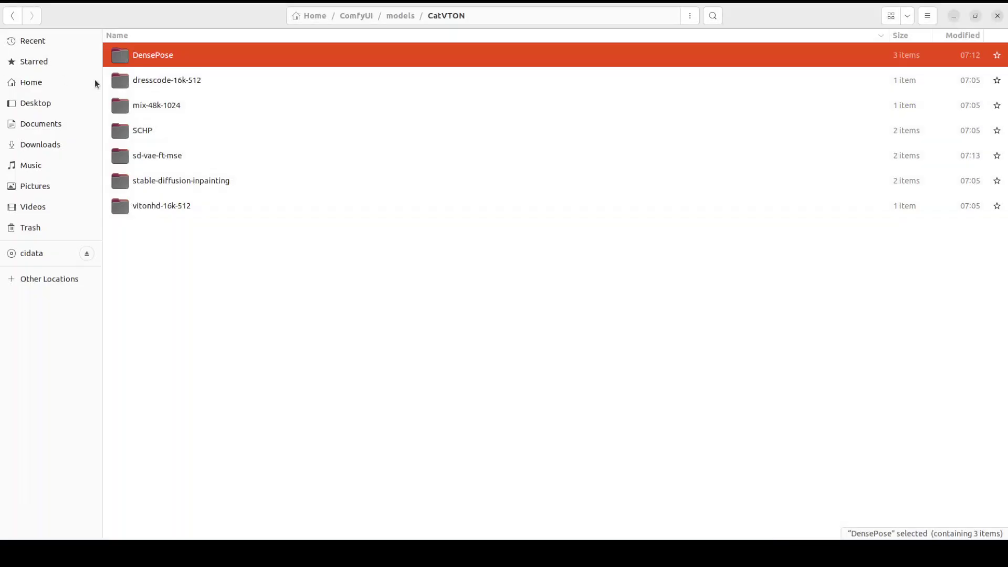
pyautogui.click(355, 16)
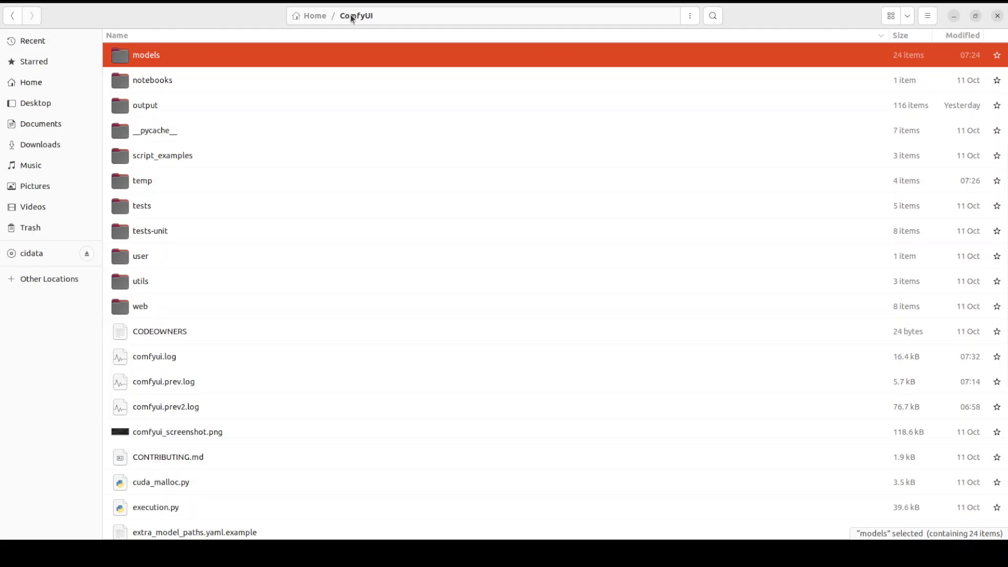
pyautogui.doubleClick(148, 57)
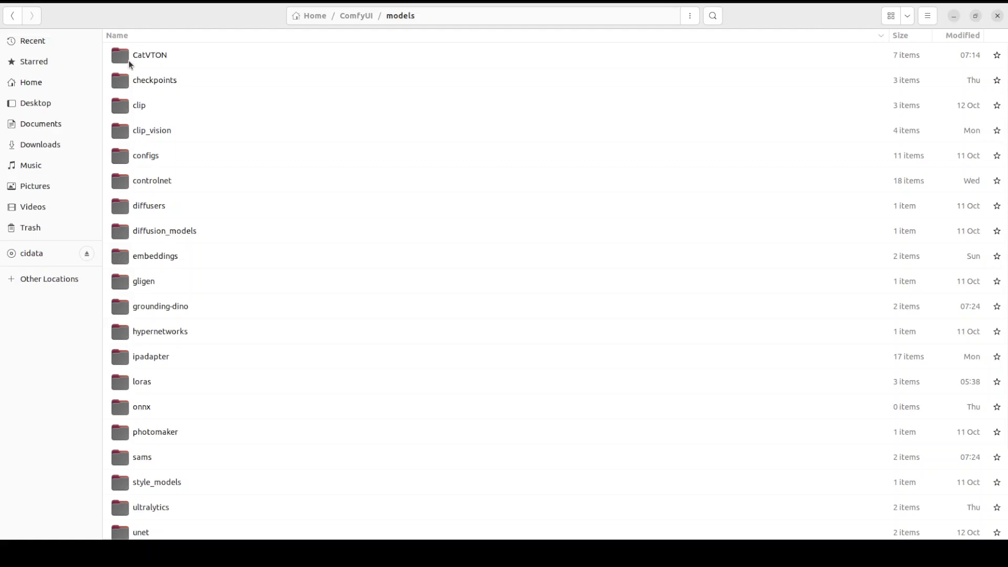
pyautogui.click(149, 56)
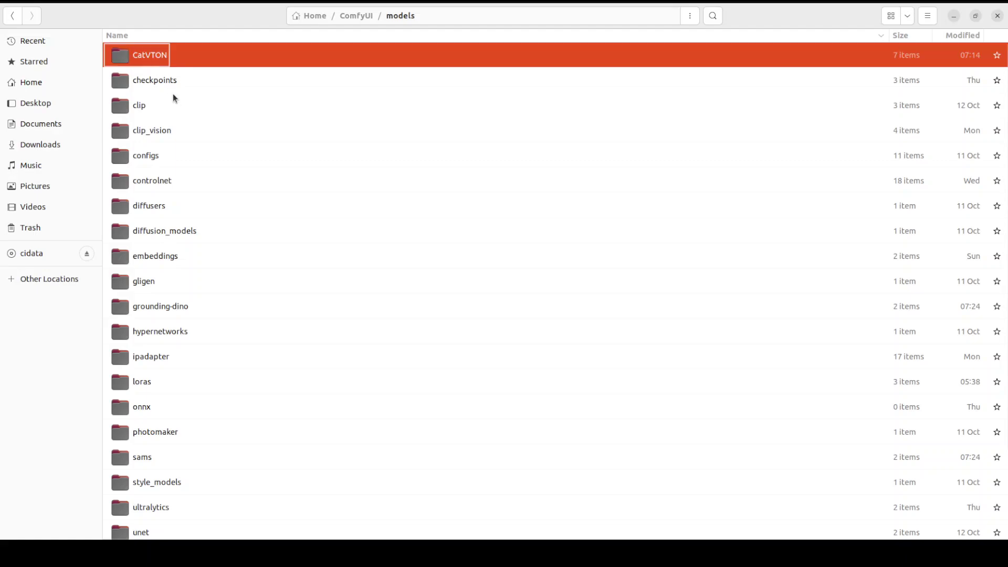
pyautogui.doubleClick(157, 58)
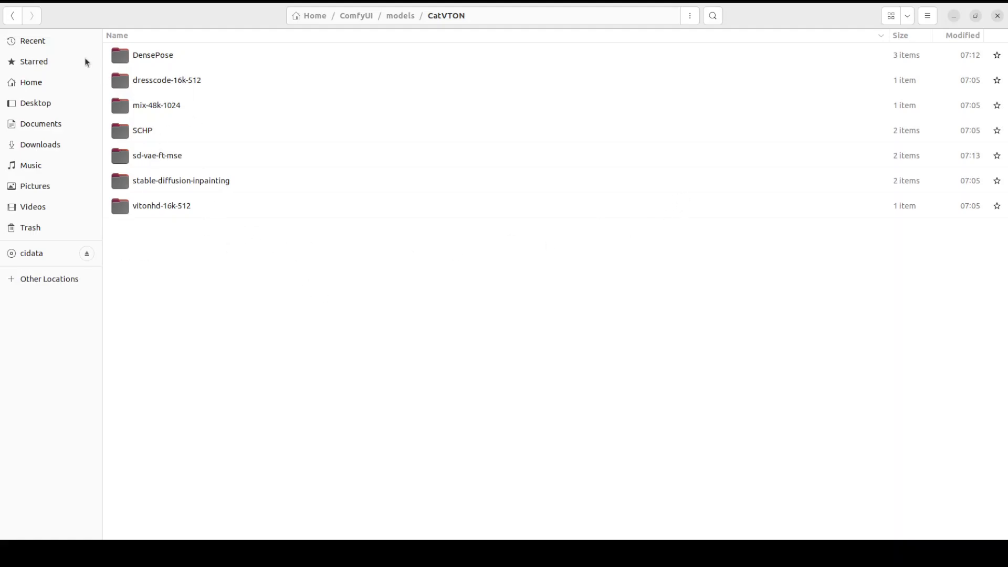
# Switch between the Drive folder and local folder to confirm the seven model folders match.
pyautogui.click(10, 24)
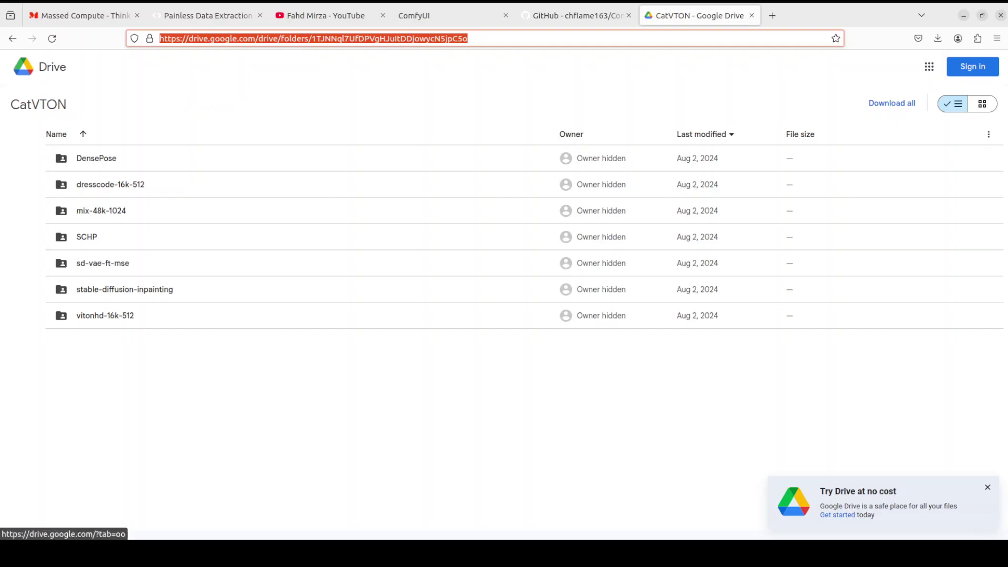
pyautogui.click(4, 61)
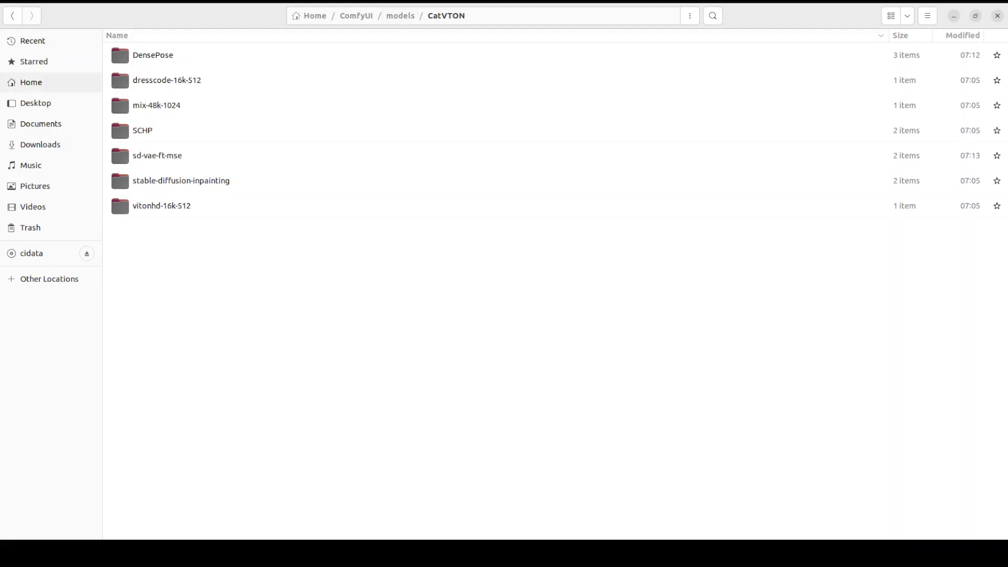
pyautogui.click(4, 24)
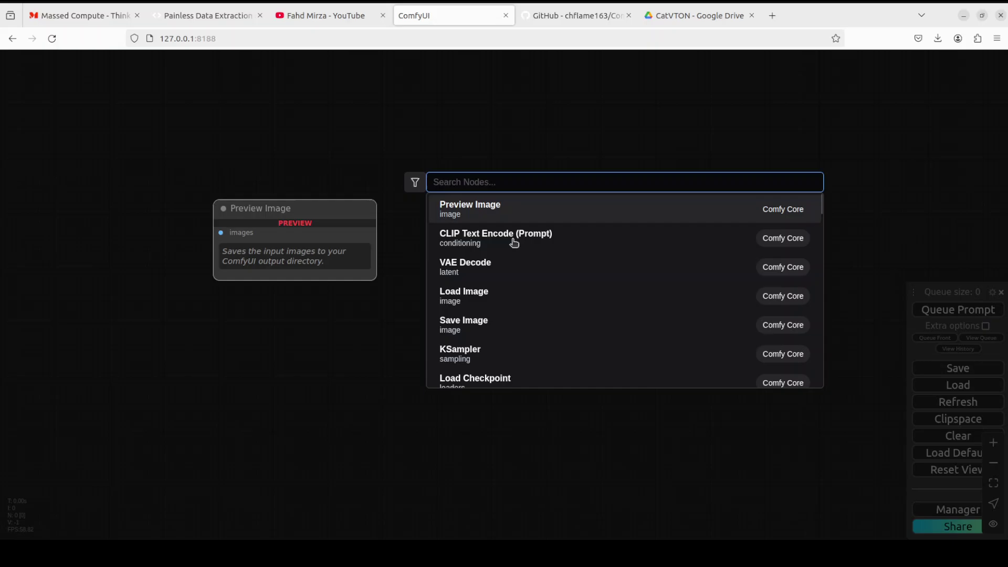
# Place a Load Image node and clone it, stacking the copy below the original.
pyautogui.click(486, 297)
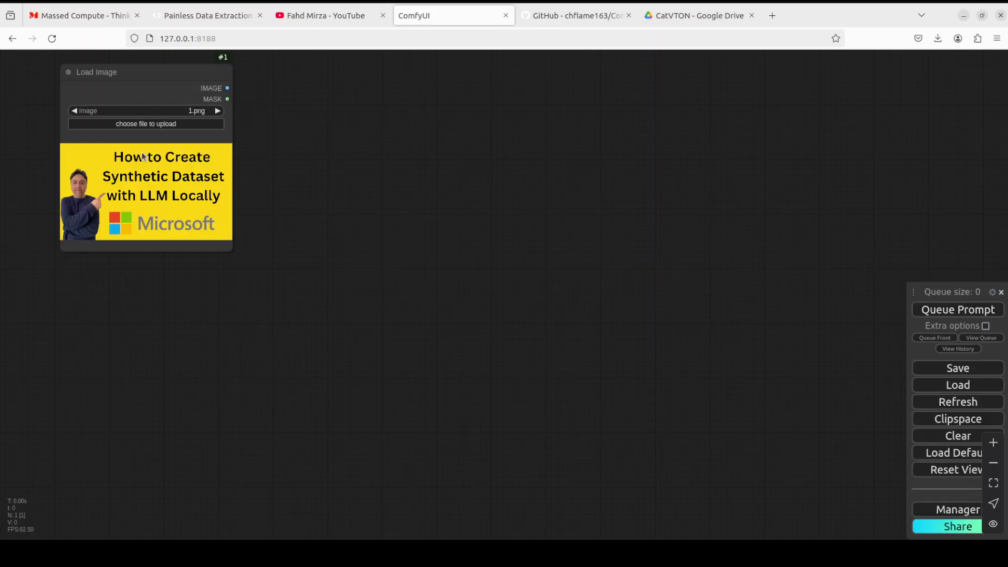
pyautogui.moveTo(131, 75); pyautogui.dragTo(95, 75)
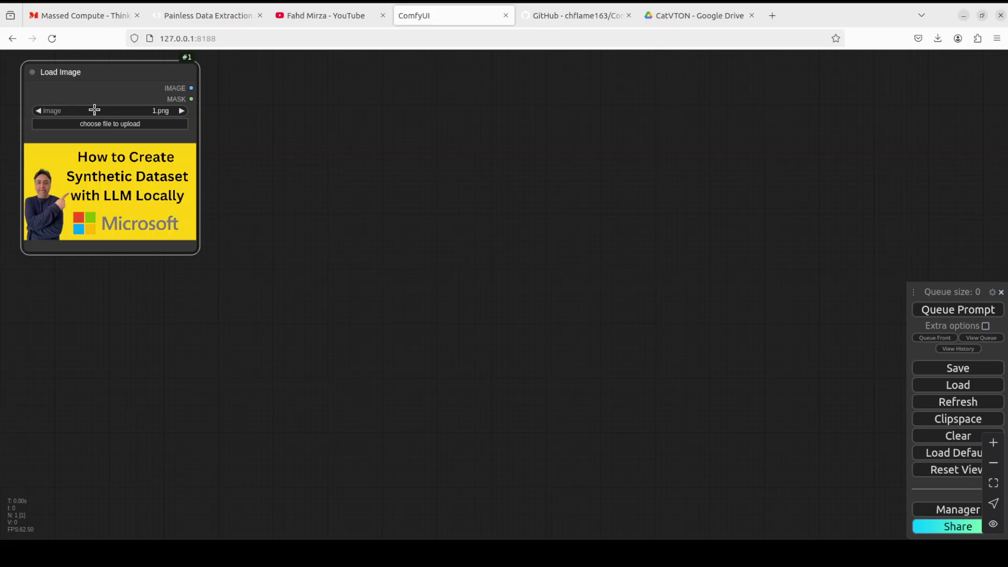
pyautogui.rightClick(92, 75)
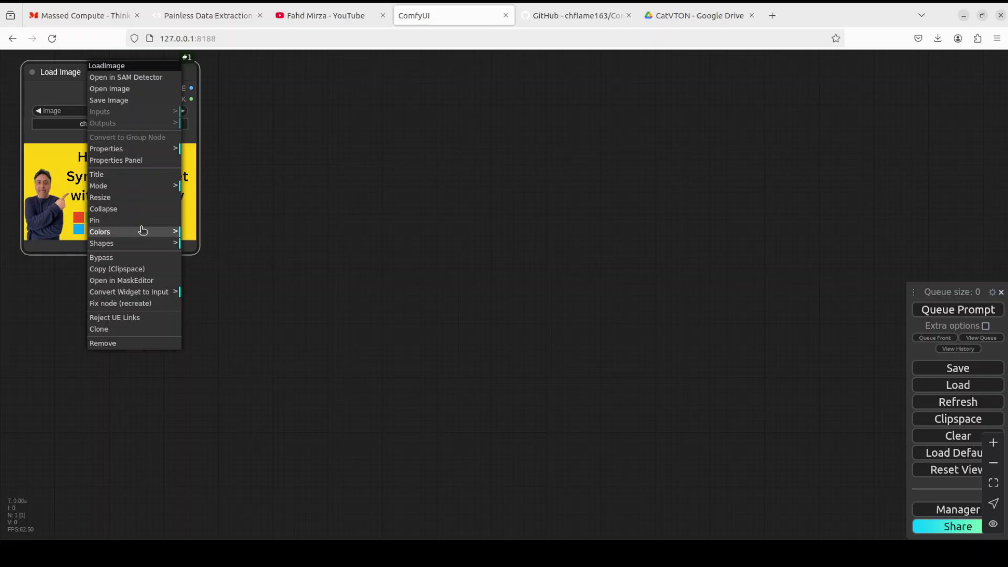
pyautogui.click(136, 328)
pyautogui.moveTo(134, 71)
pyautogui.mouseDown()
pyautogui.moveTo(142, 275)
pyautogui.moveTo(124, 277)
pyautogui.mouseUp()
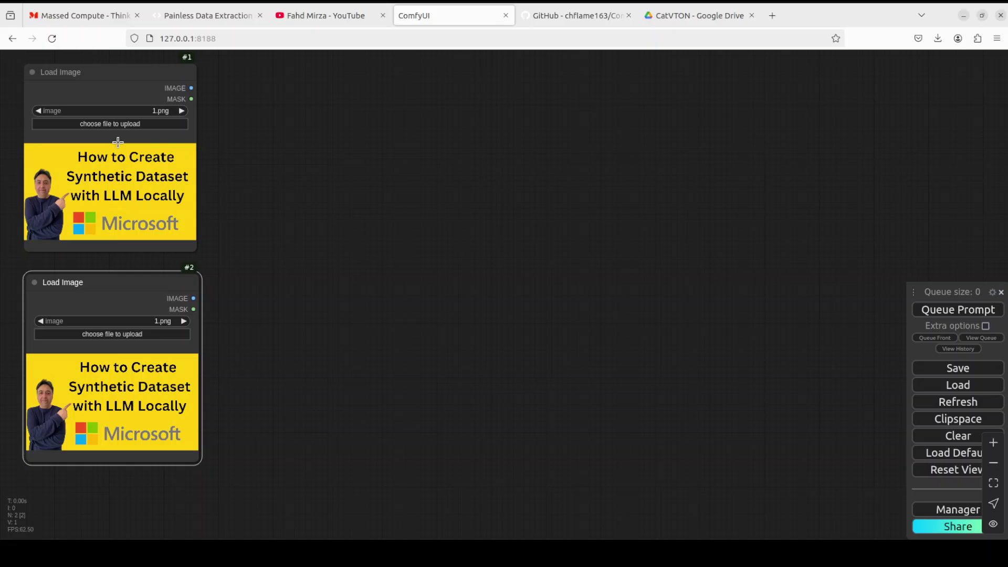
# Load fullimage.png into the first loader and skirt.png into the second.
pyautogui.click(111, 123)
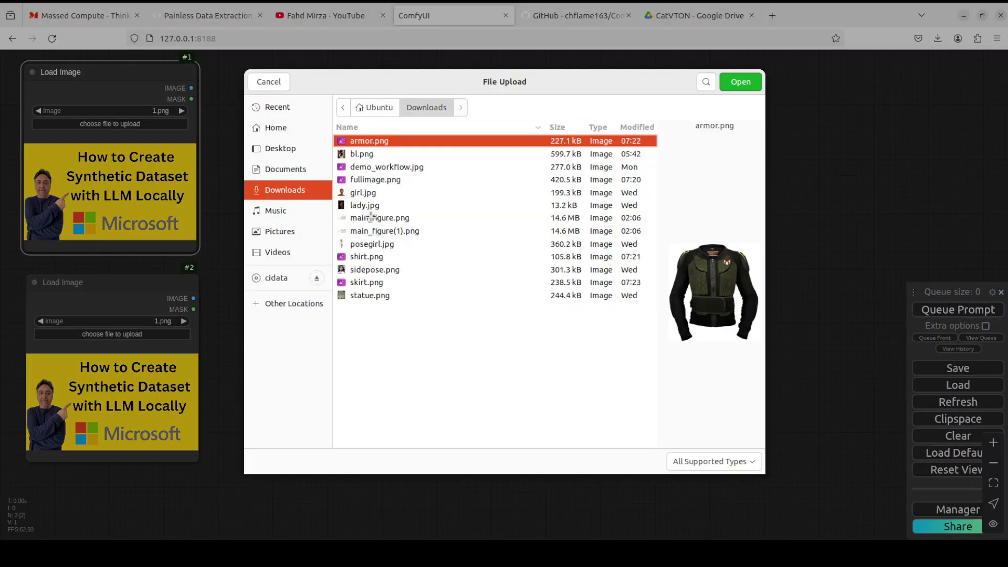
pyautogui.doubleClick(363, 180)
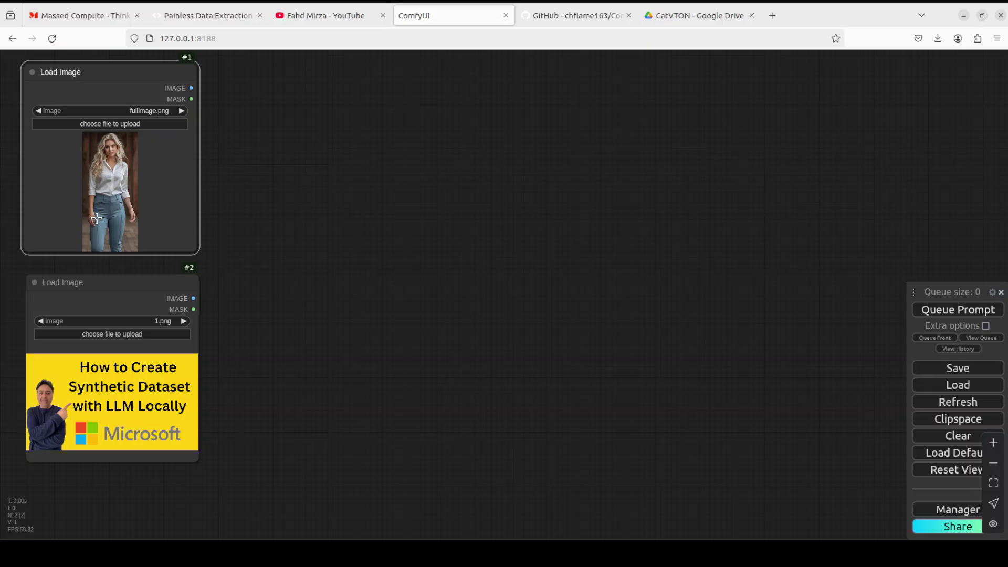
pyautogui.click(111, 334)
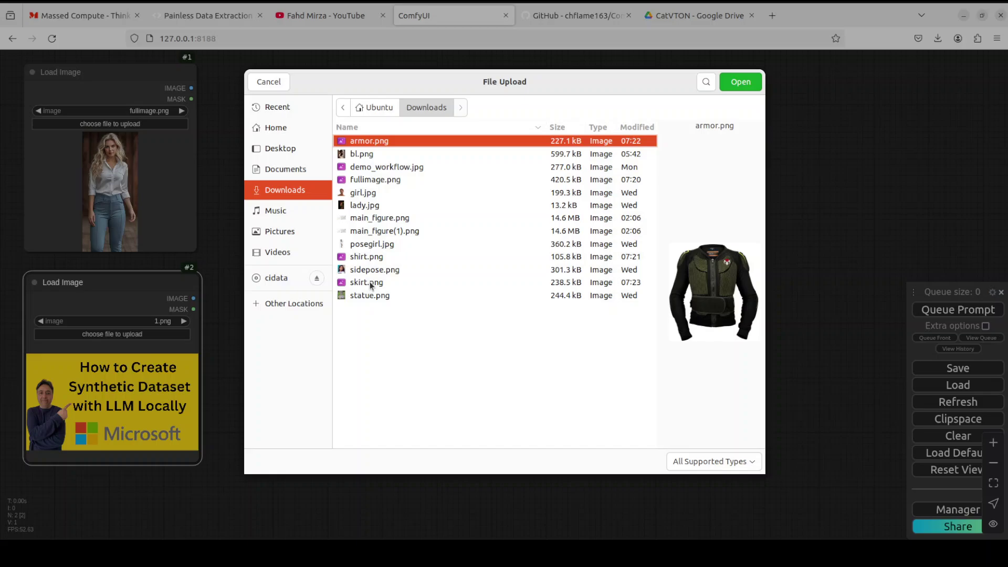
pyautogui.doubleClick(369, 282)
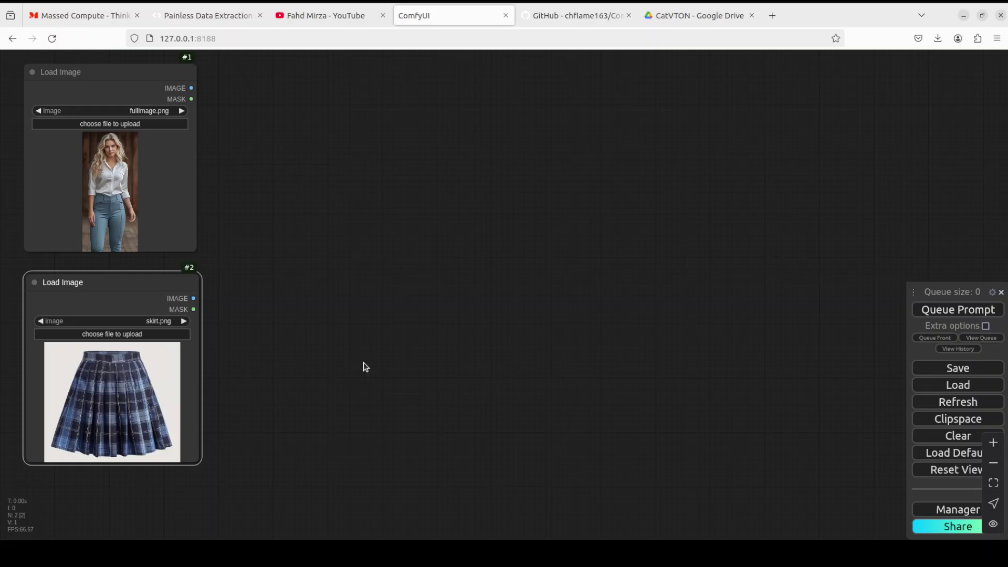
# Add a SegmentAnythingUltra V2 node from 'layermask' search and feed it the woman's photo.
pyautogui.doubleClick(251, 211)
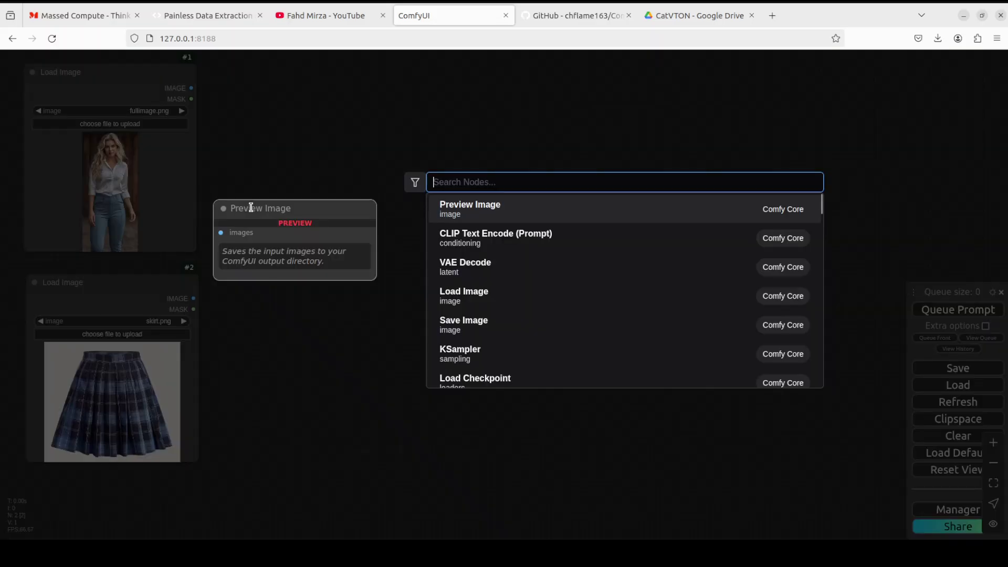
pyautogui.write('l')
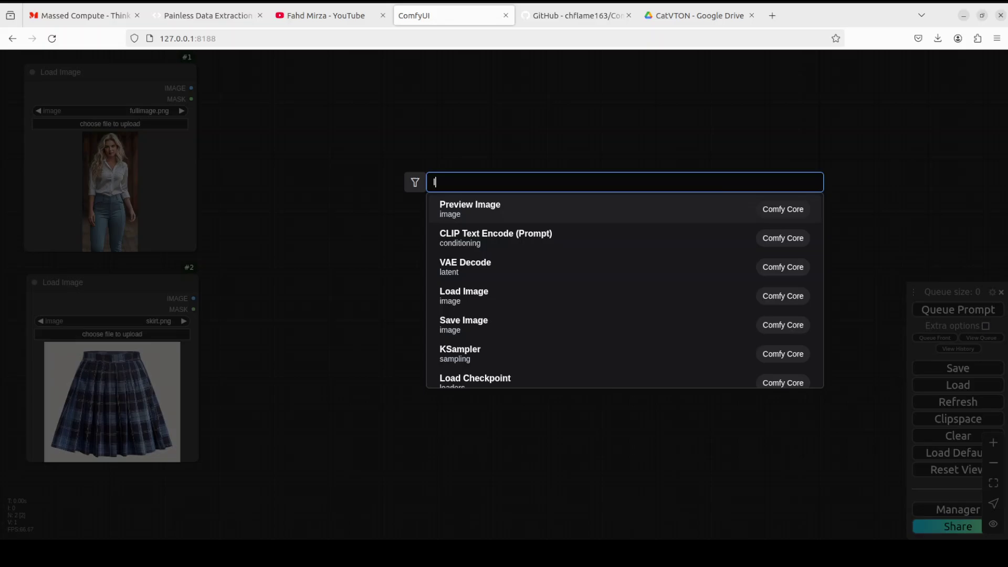
pyautogui.write('ayermask')
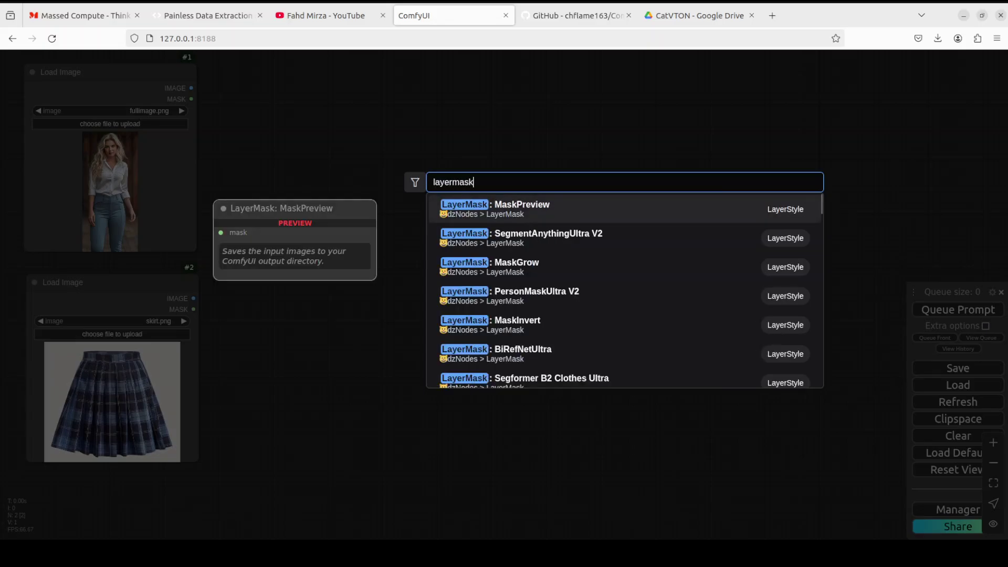
pyautogui.click(562, 238)
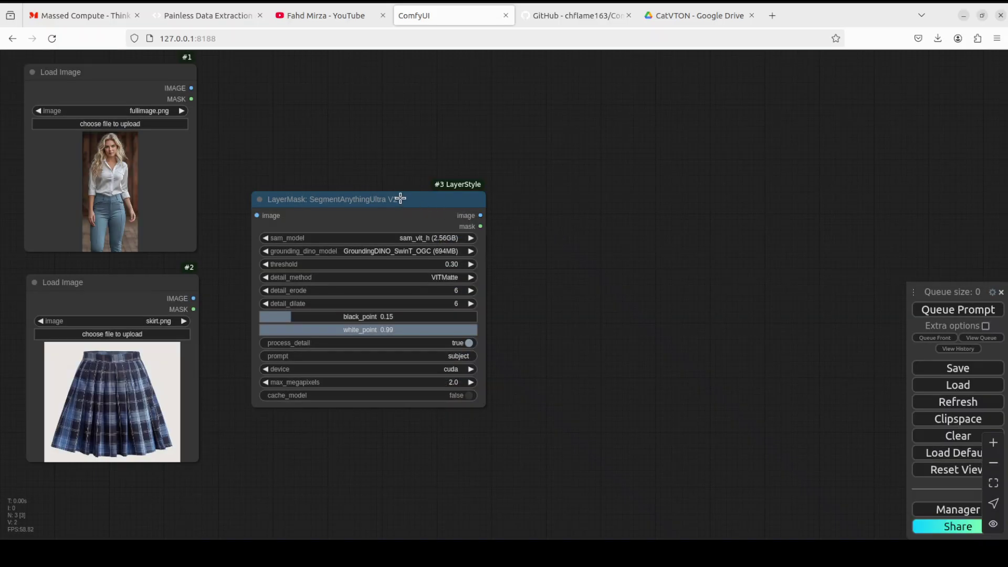
pyautogui.moveTo(400, 199); pyautogui.dragTo(400, 190)
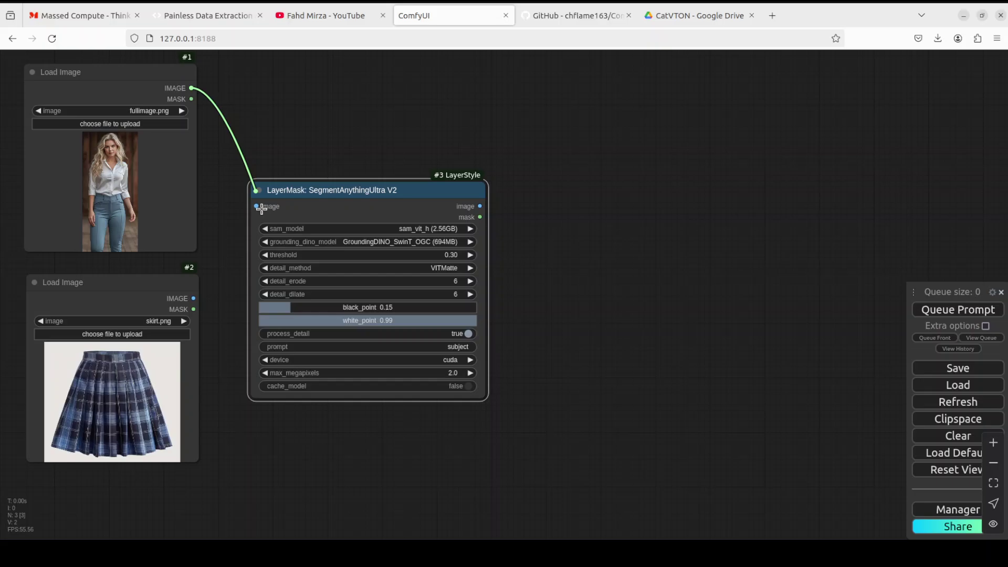
pyautogui.moveTo(251, 181); pyautogui.dragTo(257, 208)
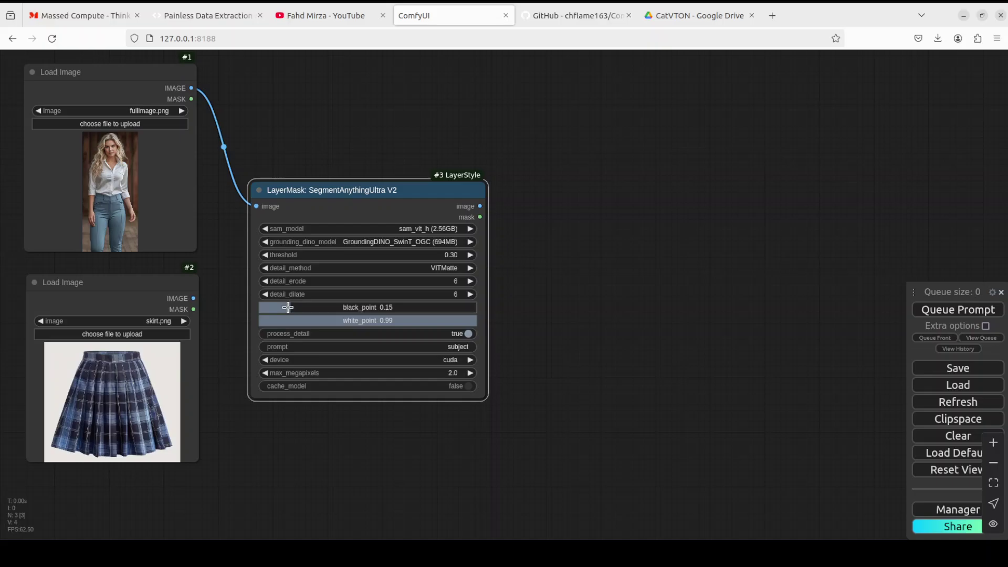
# Set black_point 0.01, process_detail false and prompt 'skirt' on the segmentation node.
pyautogui.moveTo(355, 189); pyautogui.dragTo(370, 187)
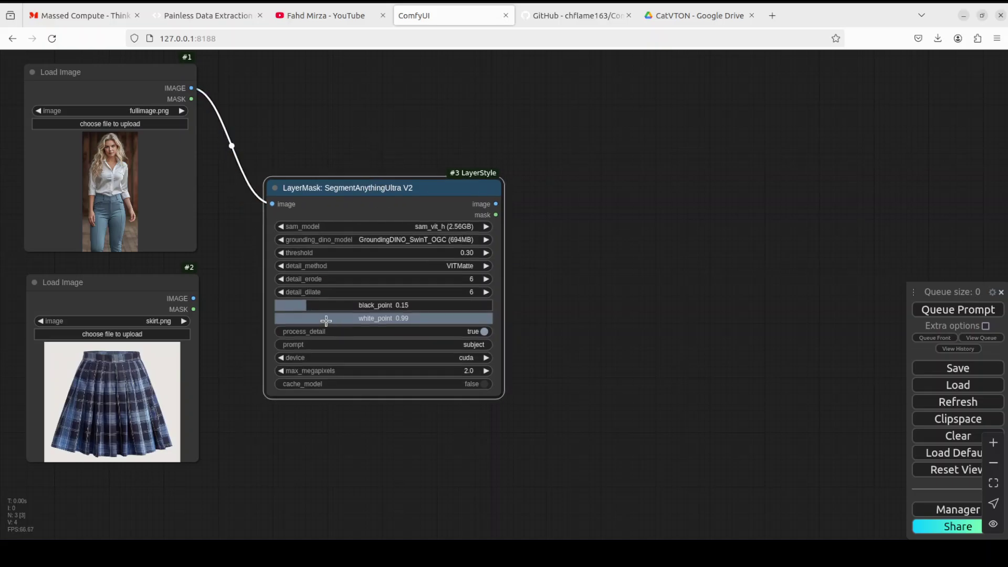
pyautogui.moveTo(277, 308); pyautogui.dragTo(254, 311)
pyautogui.click(486, 332)
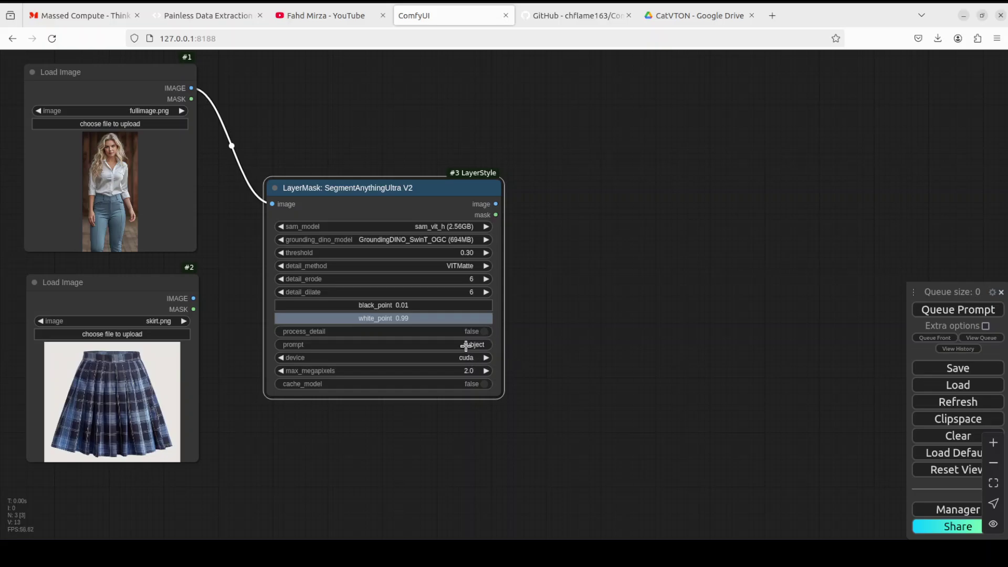
pyautogui.click(479, 347)
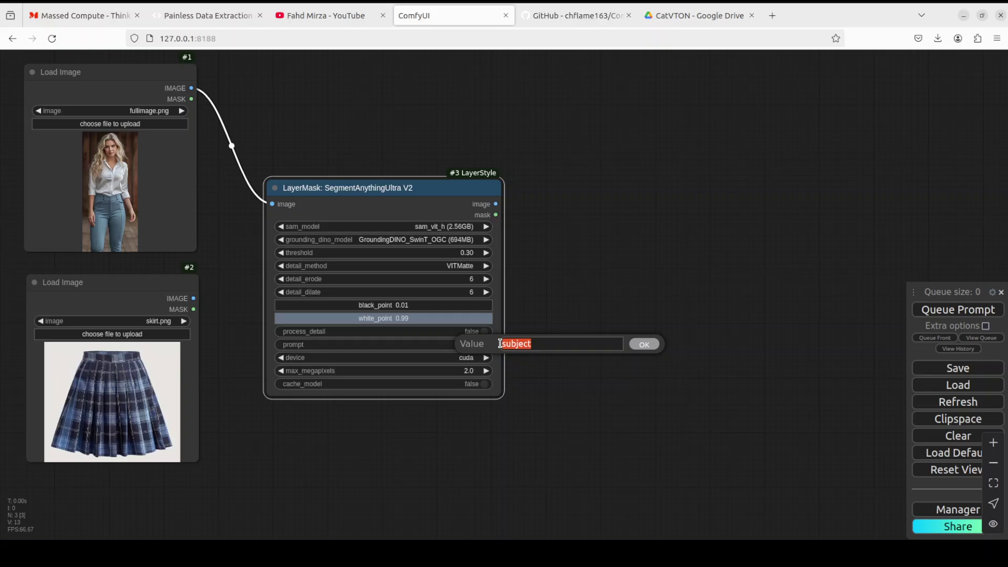
pyautogui.write('skirt')
pyautogui.click(645, 345)
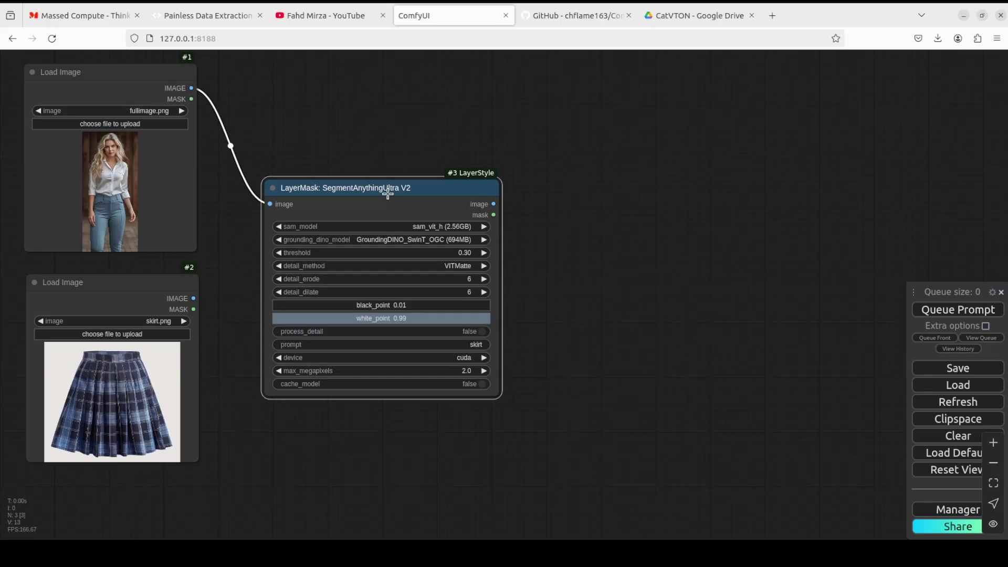
pyautogui.moveTo(407, 188); pyautogui.dragTo(388, 194)
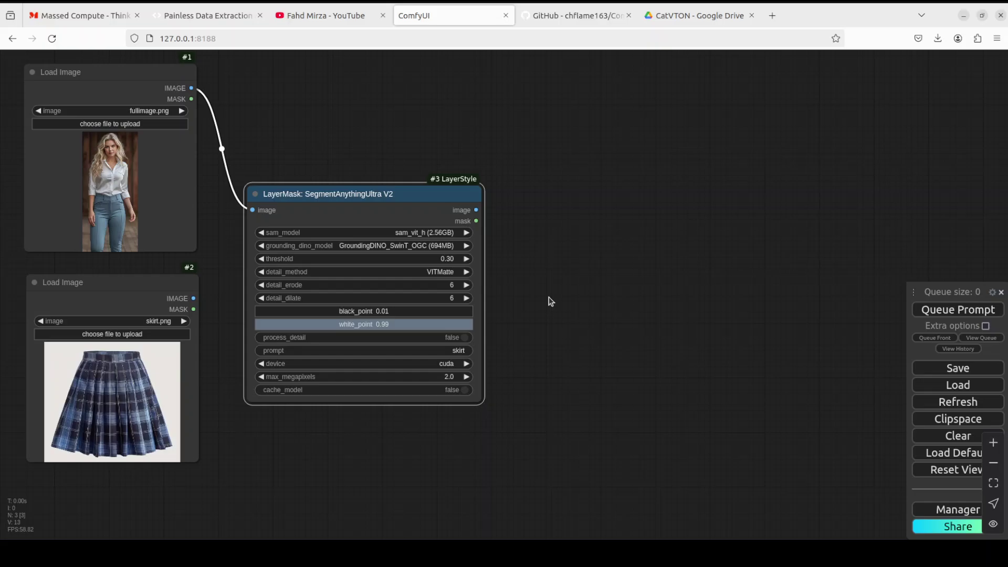
# Add a CatVTON Wrapper node from the 'catvton' search onto the canvas.
pyautogui.doubleClick(556, 118)
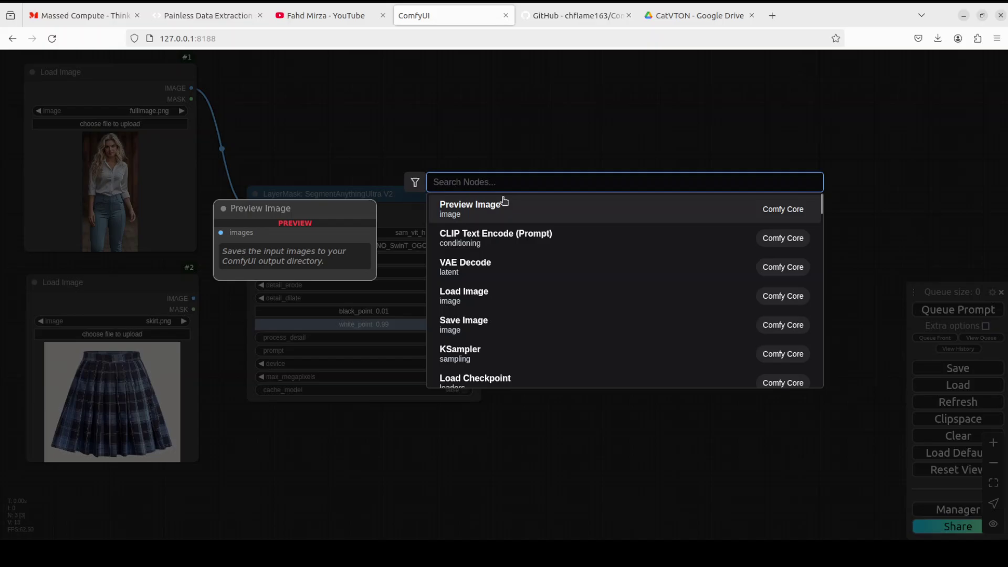
pyautogui.write('catv')
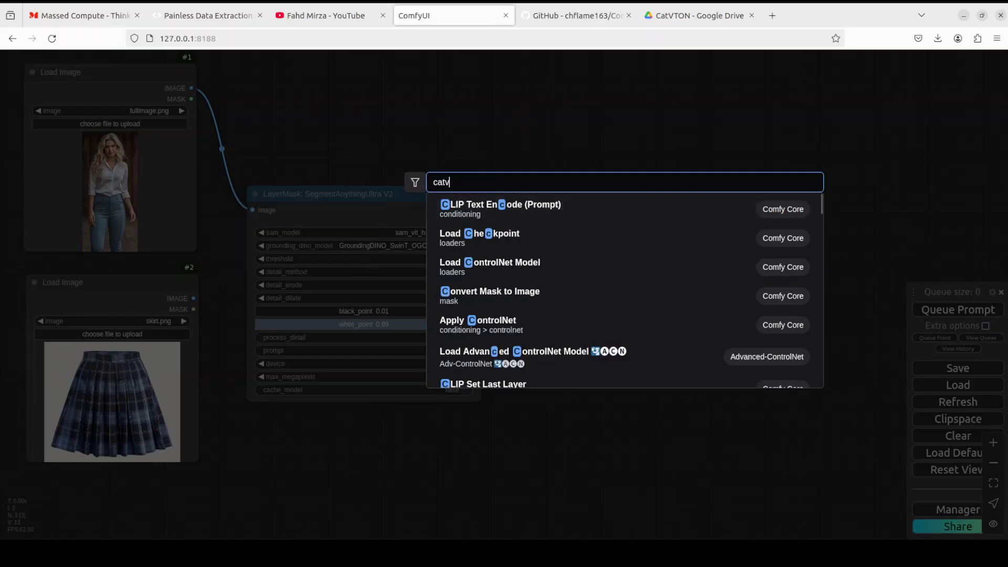
pyautogui.write('ton')
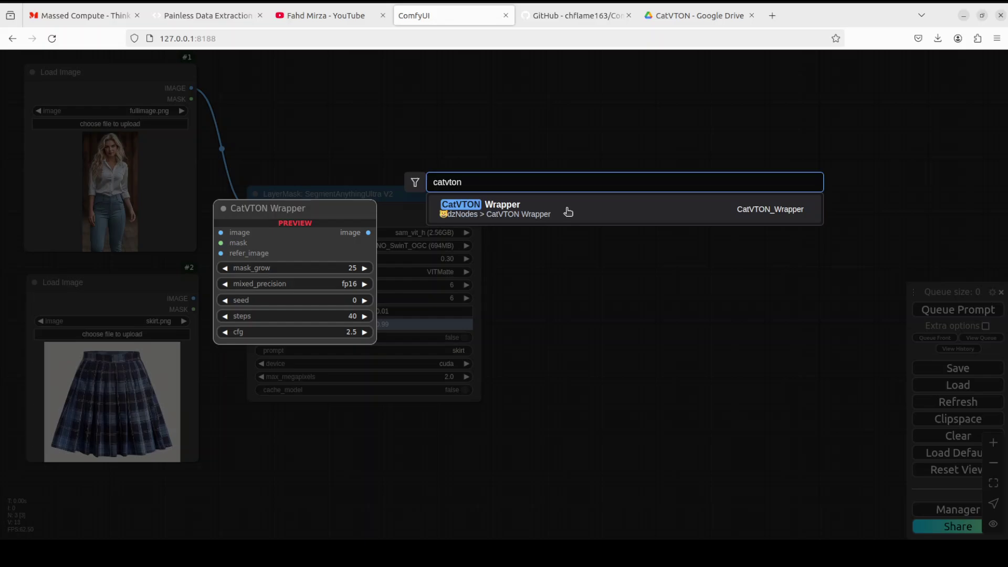
pyautogui.click(568, 212)
pyautogui.click(618, 109)
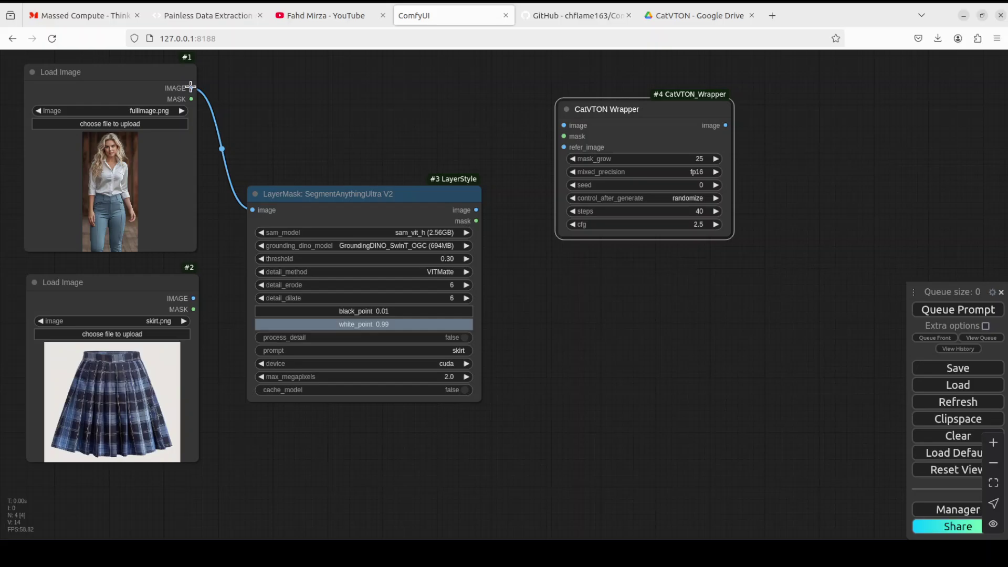
# Wire the woman's photo to image, the skirt to refer_image and the segmentation mask to mask.
pyautogui.moveTo(194, 88); pyautogui.dragTo(564, 125)
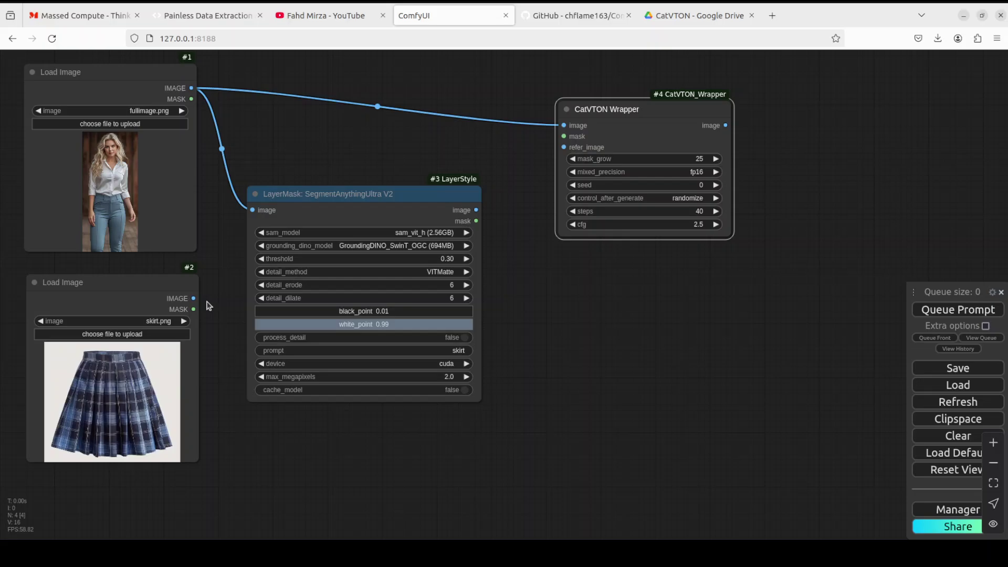
pyautogui.moveTo(195, 299)
pyautogui.mouseDown()
pyautogui.moveTo(563, 150)
pyautogui.moveTo(563, 164)
pyautogui.mouseUp()
pyautogui.moveTo(376, 196)
pyautogui.mouseDown()
pyautogui.moveTo(386, 242)
pyautogui.moveTo(356, 248)
pyautogui.mouseUp()
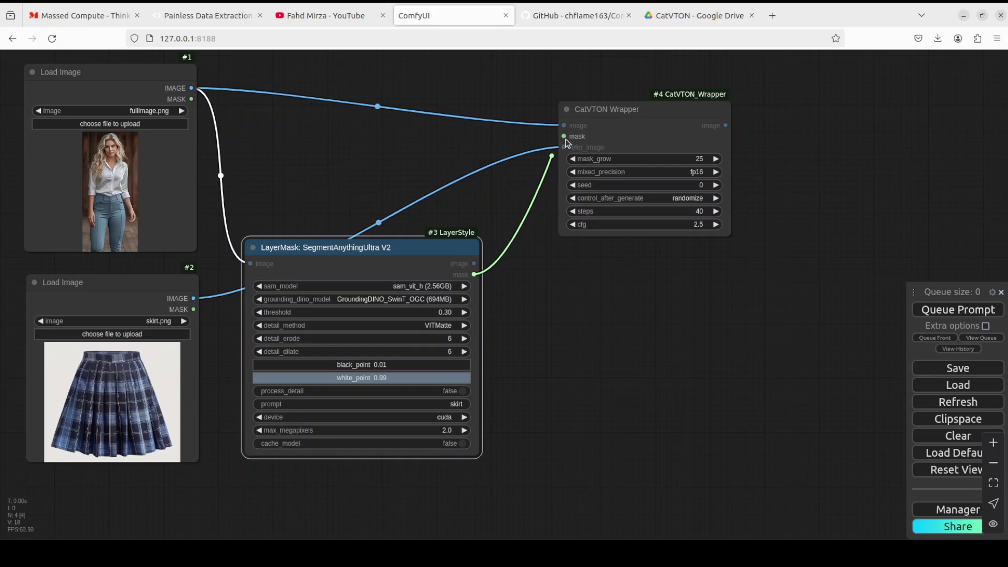
pyautogui.moveTo(474, 274); pyautogui.dragTo(565, 137)
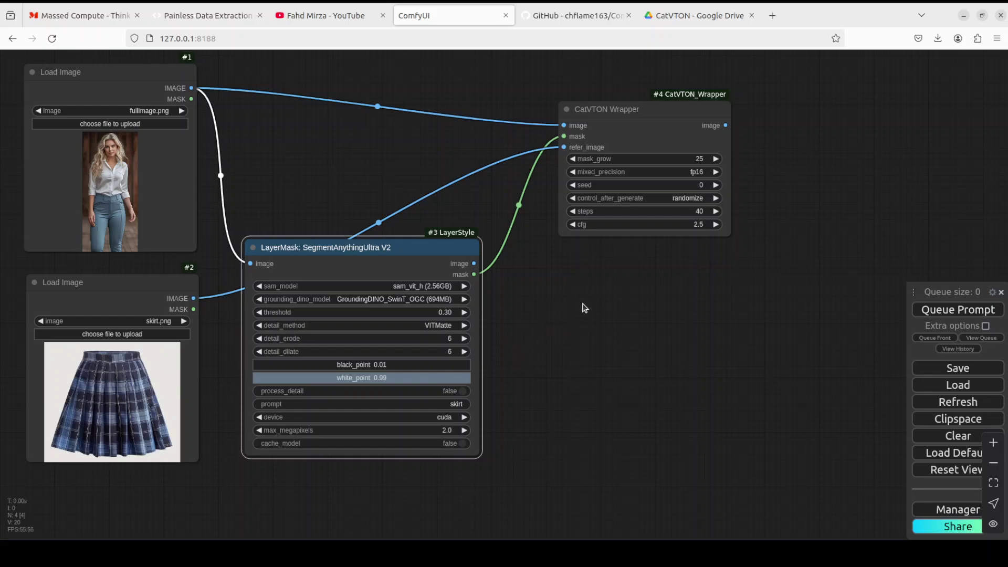
# Add a LayerMask: MaskPreview node fed by the SegmentAnythingUltra mask output.
pyautogui.doubleClick(540, 306)
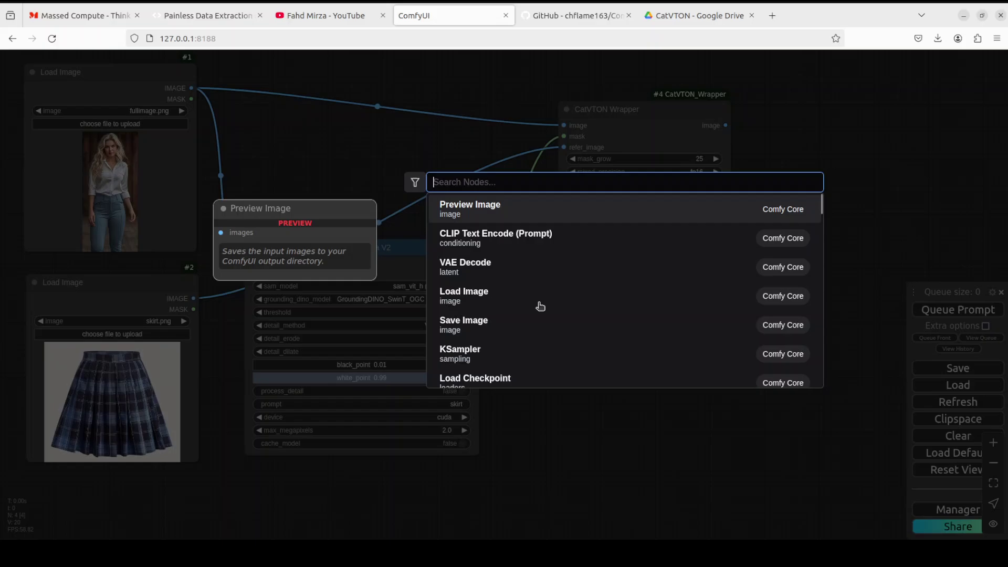
pyautogui.write('mas')
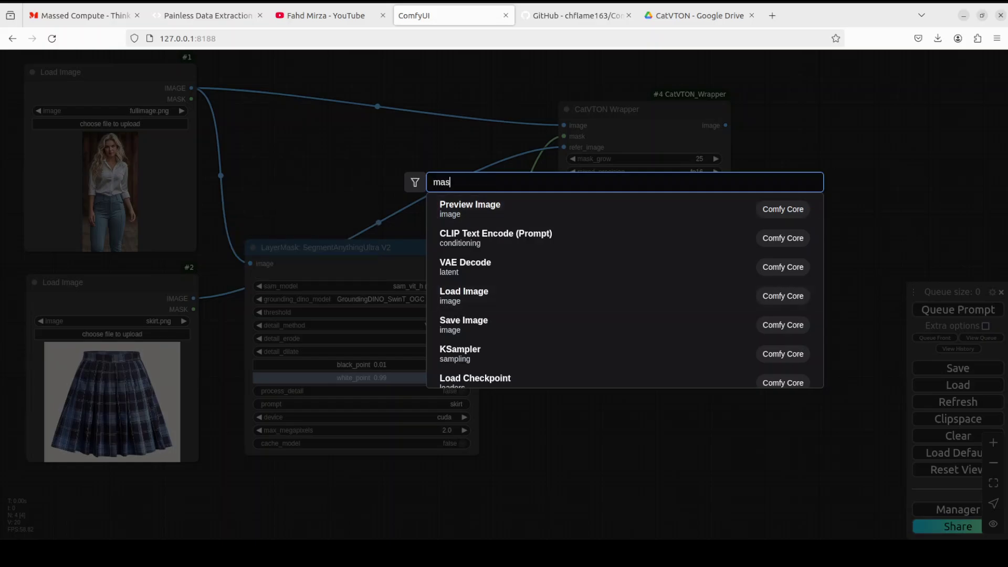
pyautogui.write('kpre')
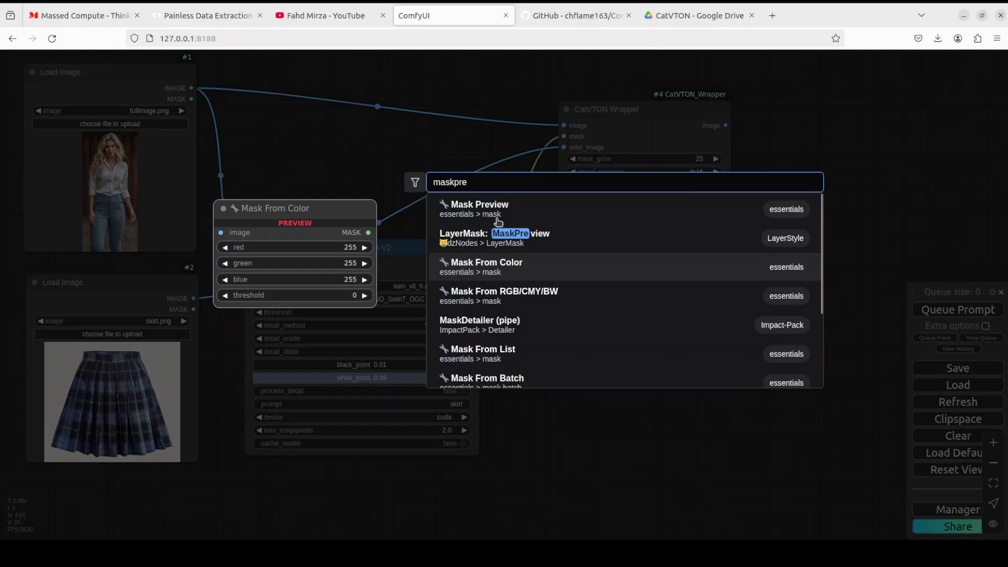
pyautogui.click(556, 238)
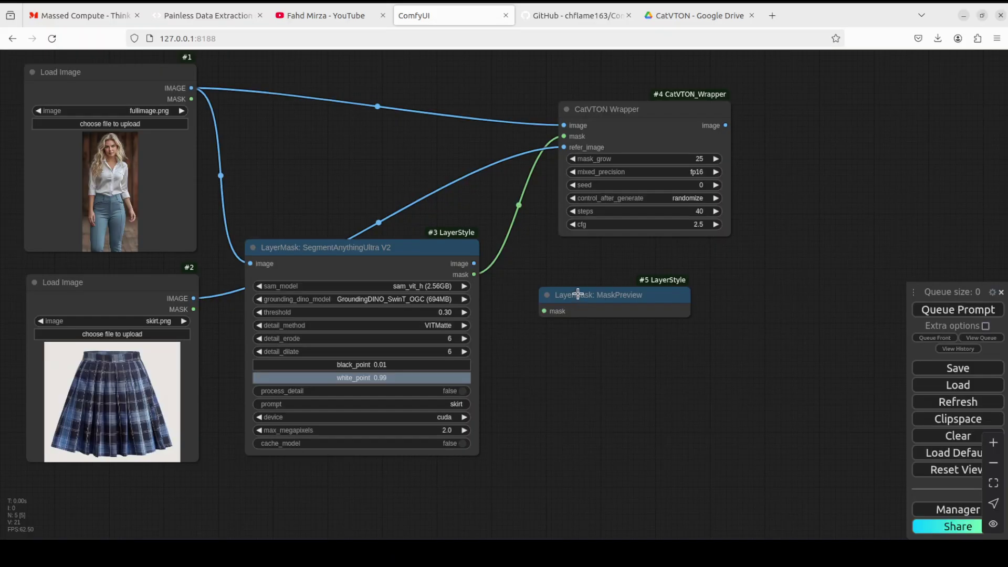
pyautogui.moveTo(583, 313); pyautogui.dragTo(583, 337)
pyautogui.moveTo(475, 275)
pyautogui.mouseDown()
pyautogui.moveTo(580, 321)
pyautogui.moveTo(516, 292)
pyautogui.mouseUp()
# Shift the CatVTON Wrapper left and pull a new link from its image output.
pyautogui.moveTo(572, 108); pyautogui.dragTo(513, 107)
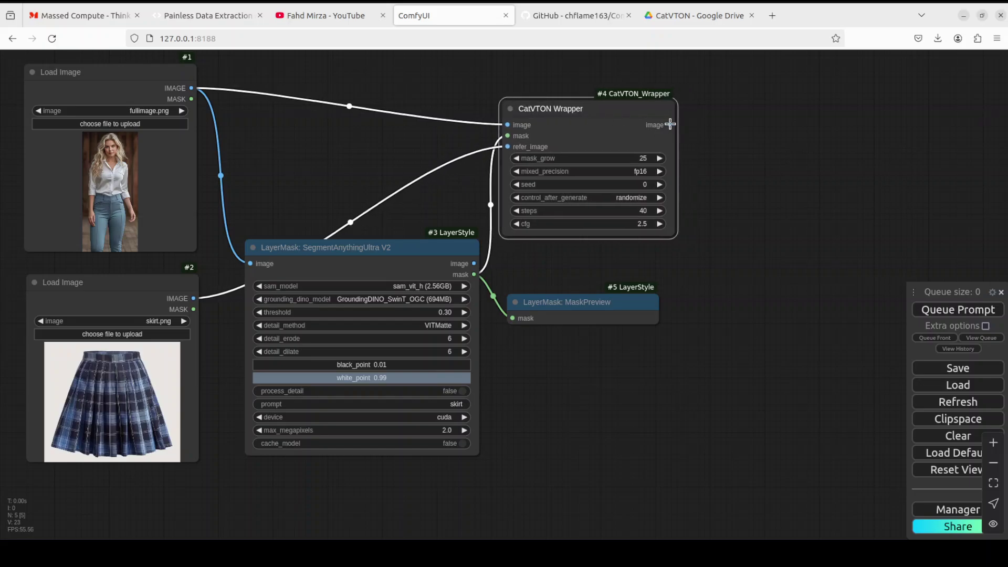
pyautogui.moveTo(670, 124); pyautogui.dragTo(709, 148)
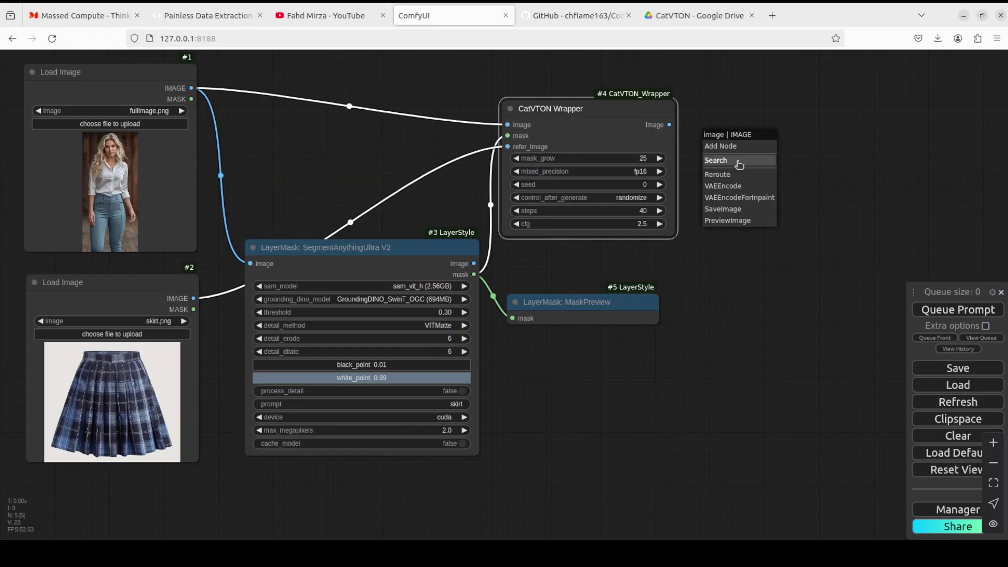
# Attach a Preview Image node to the CatVTON output and enlarge the mask preview.
pyautogui.click(739, 161)
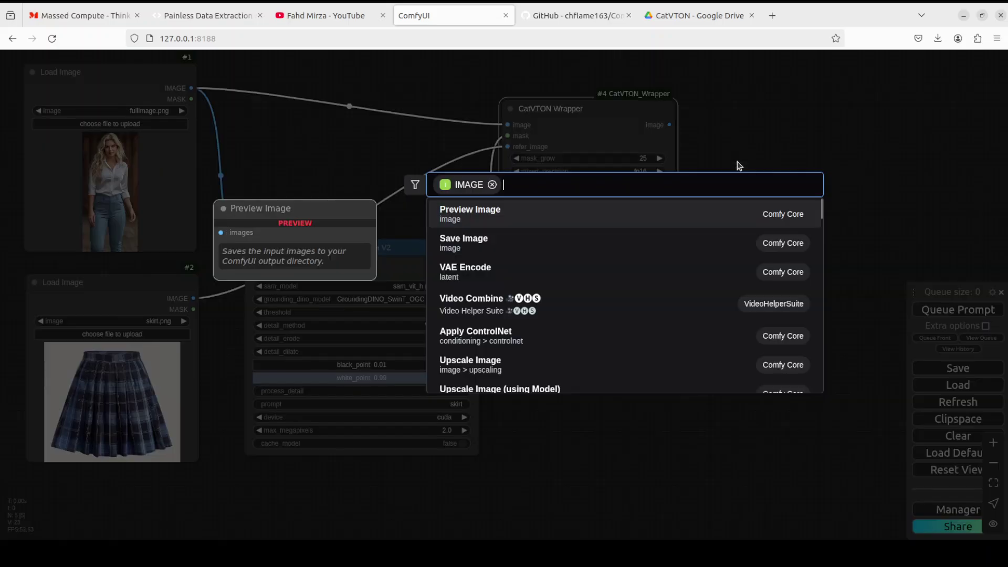
pyautogui.click(533, 214)
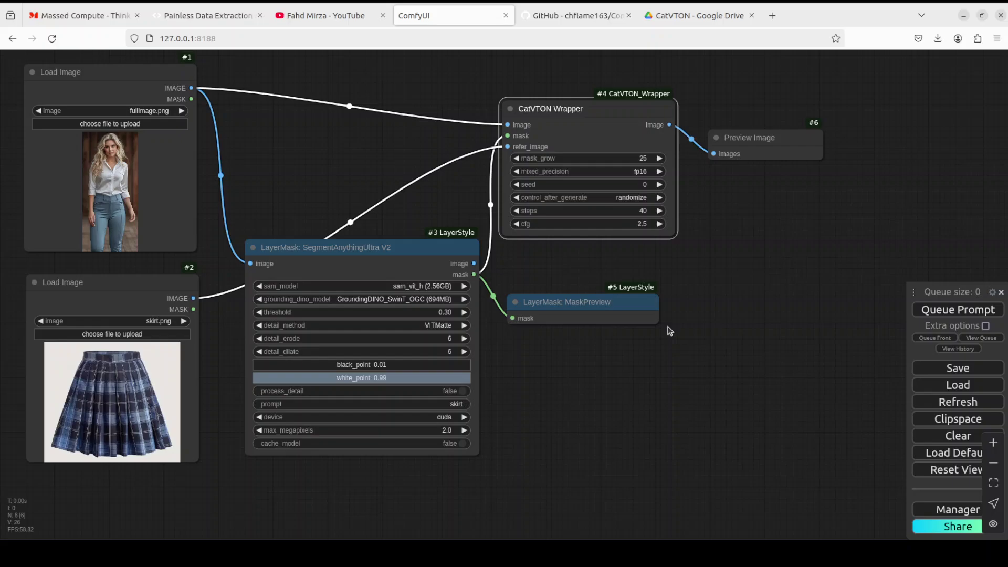
pyautogui.moveTo(657, 323); pyautogui.dragTo(807, 530)
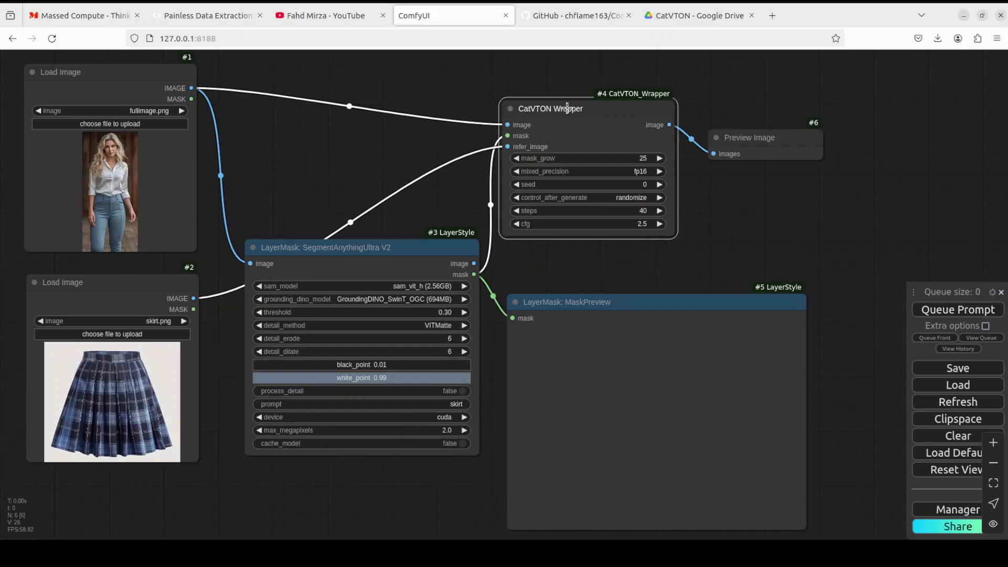
pyautogui.moveTo(568, 108); pyautogui.dragTo(490, 78)
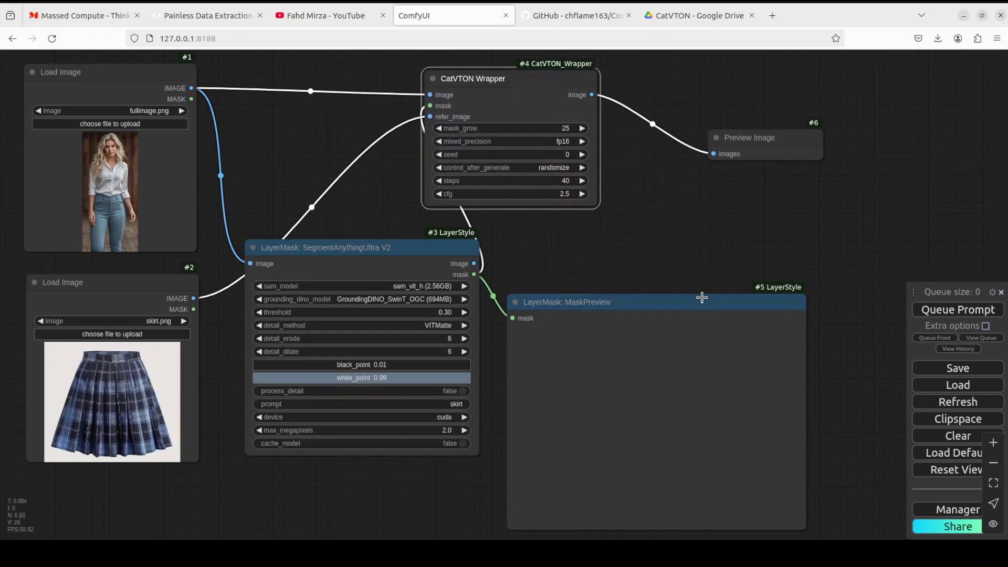
pyautogui.moveTo(702, 298); pyautogui.dragTo(699, 224)
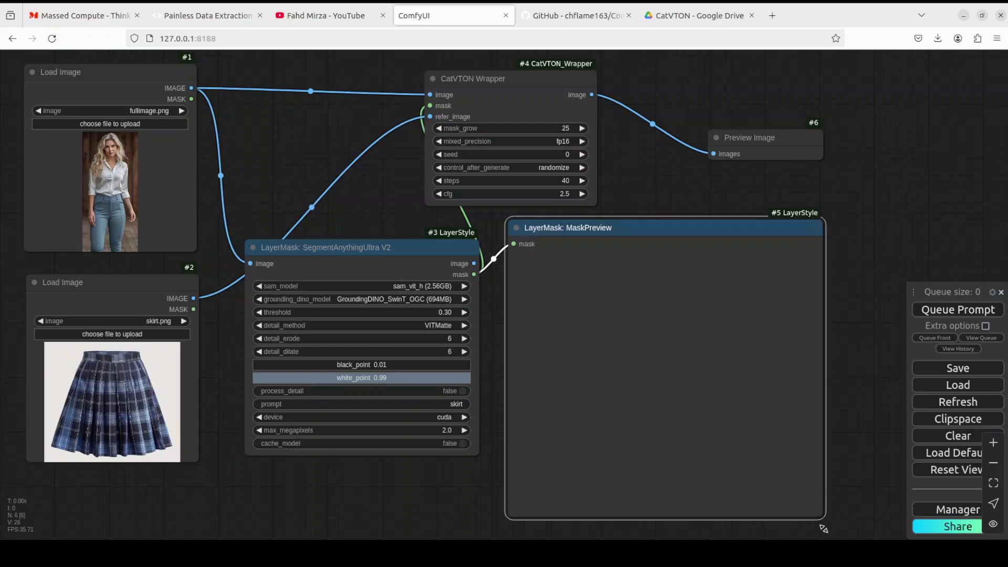
pyautogui.moveTo(804, 455); pyautogui.dragTo(825, 528)
pyautogui.moveTo(752, 138); pyautogui.dragTo(726, 96)
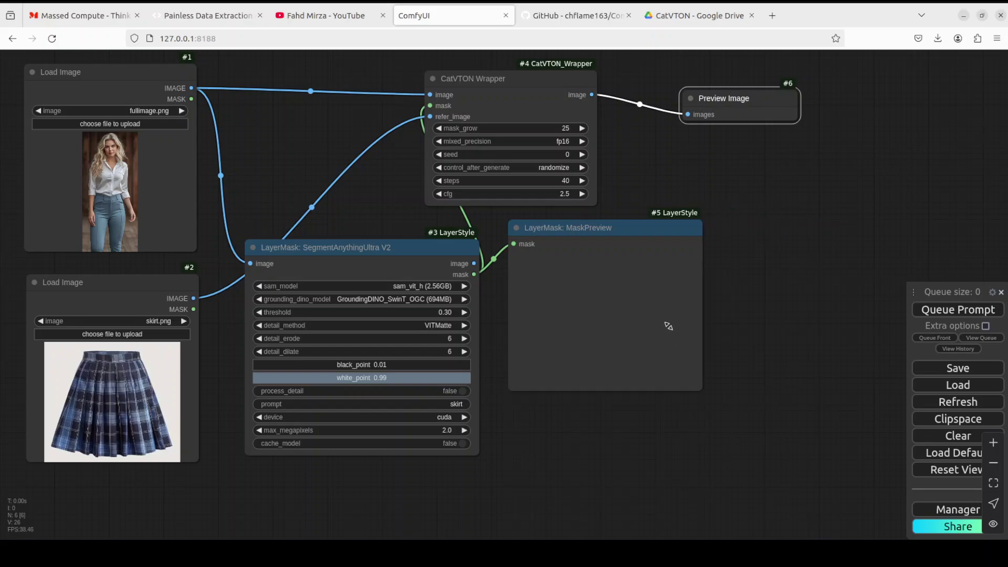
# Enlarge the Preview Image node and arrange all six nodes compactly on the canvas.
pyautogui.moveTo(761, 464); pyautogui.dragTo(647, 303)
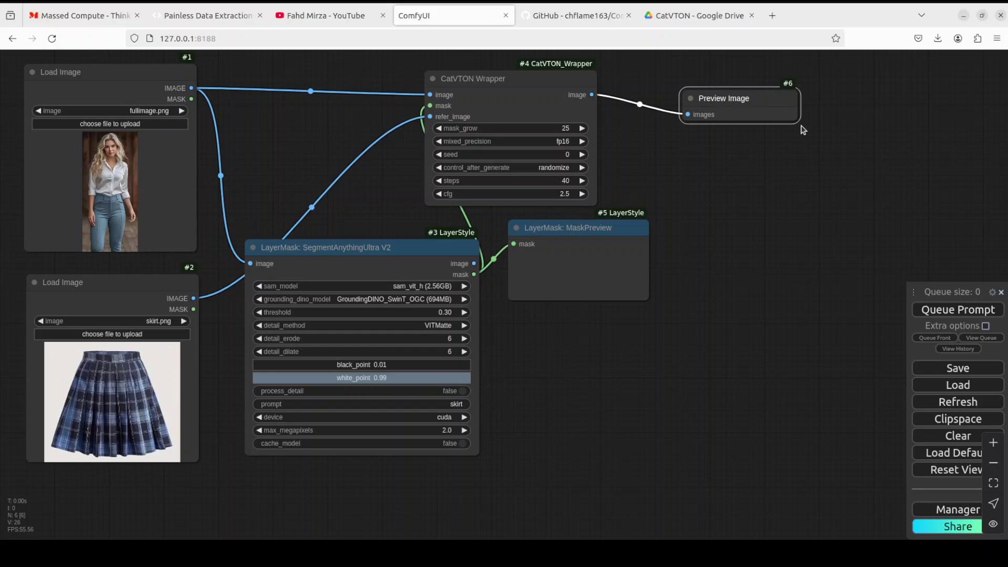
pyautogui.moveTo(793, 116)
pyautogui.mouseDown()
pyautogui.moveTo(963, 534)
pyautogui.moveTo(956, 528)
pyautogui.mouseUp()
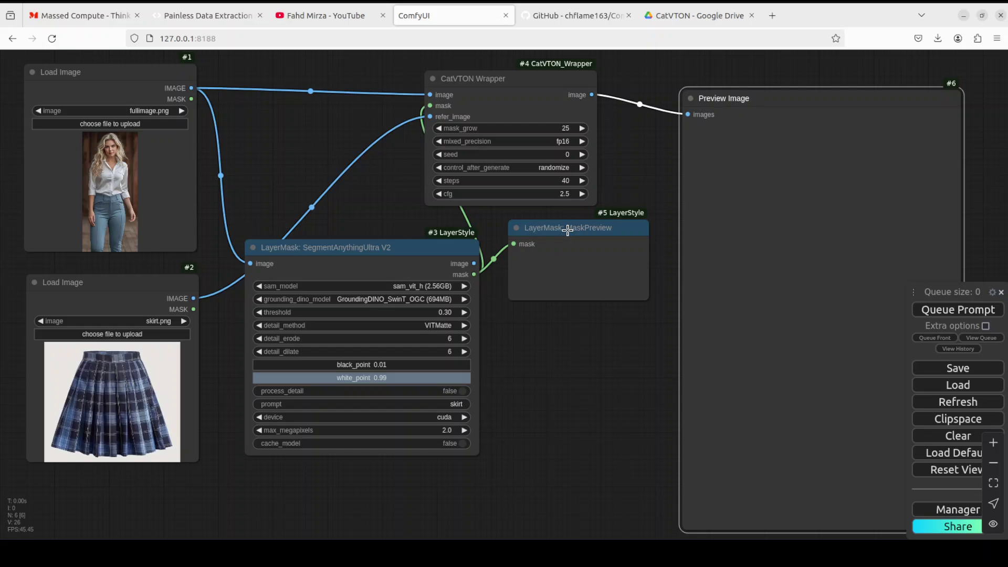
pyautogui.moveTo(568, 228); pyautogui.dragTo(553, 227)
pyautogui.moveTo(776, 95); pyautogui.dragTo(732, 92)
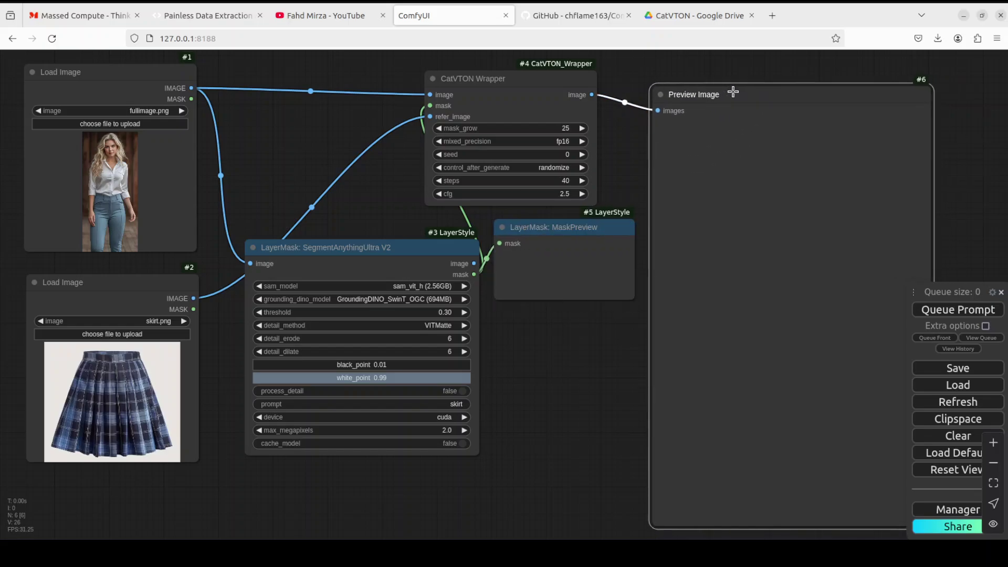
pyautogui.moveTo(378, 248); pyautogui.dragTo(348, 272)
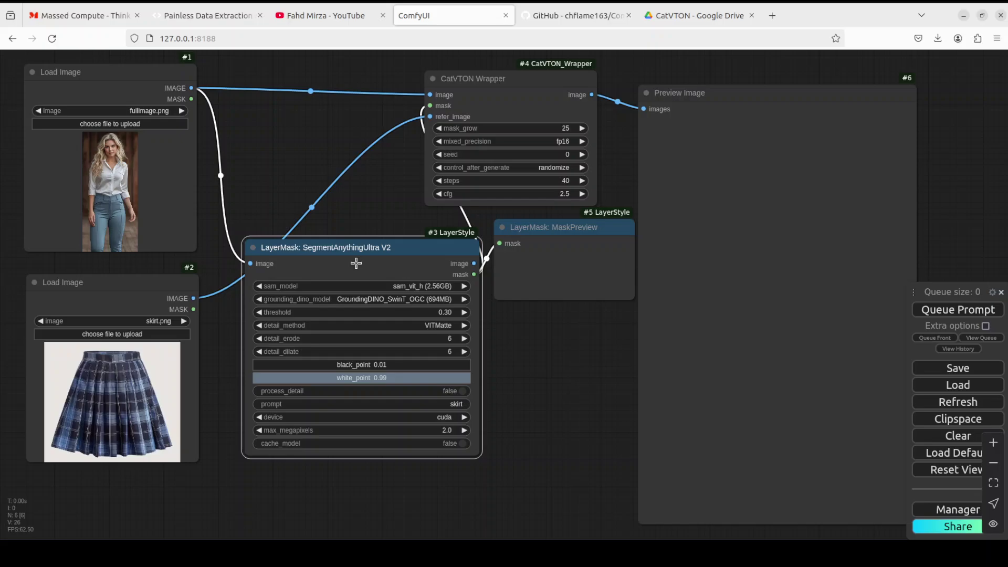
pyautogui.moveTo(480, 80); pyautogui.dragTo(427, 74)
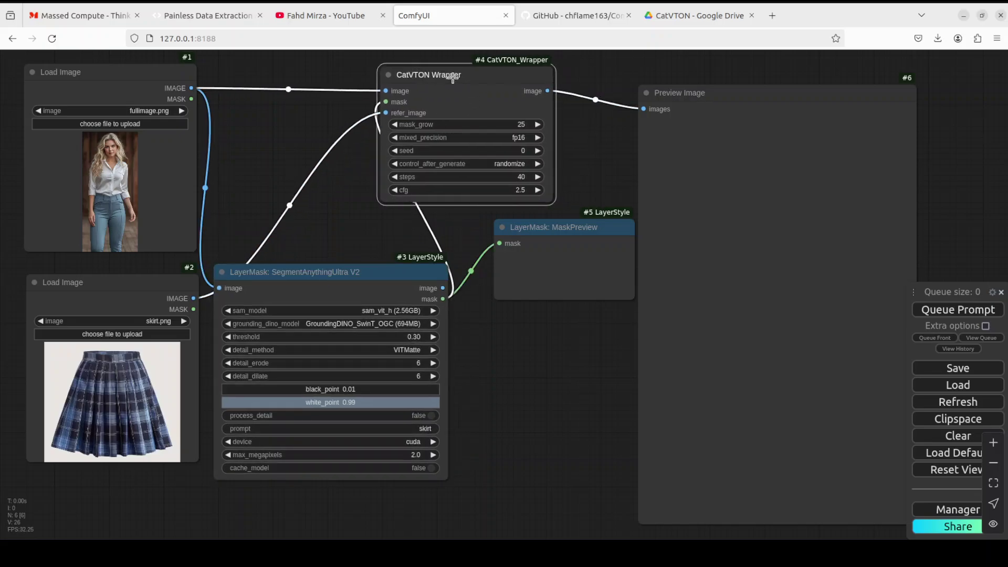
pyautogui.click(543, 227)
pyautogui.moveTo(543, 227); pyautogui.dragTo(512, 227)
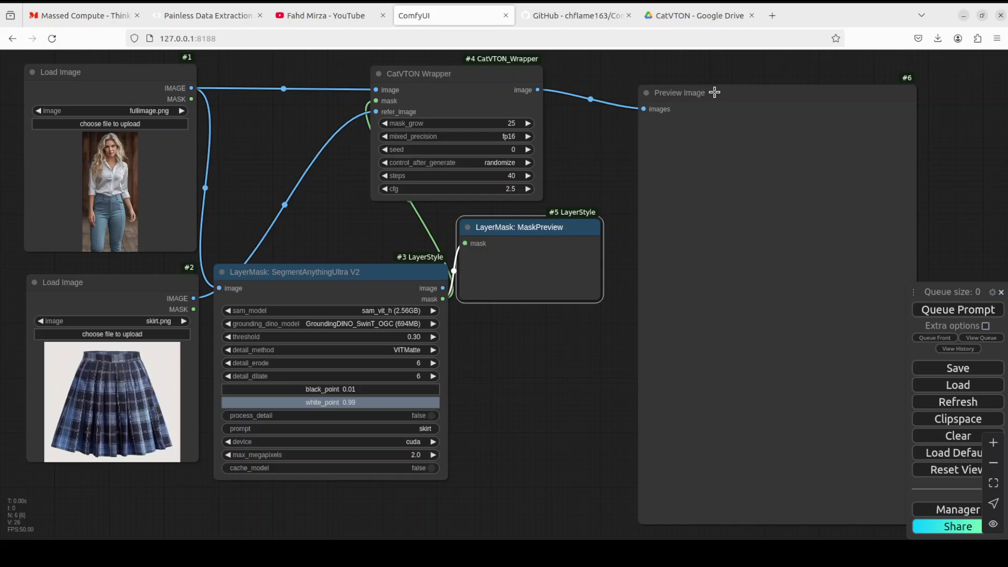
pyautogui.moveTo(717, 93); pyautogui.dragTo(689, 89)
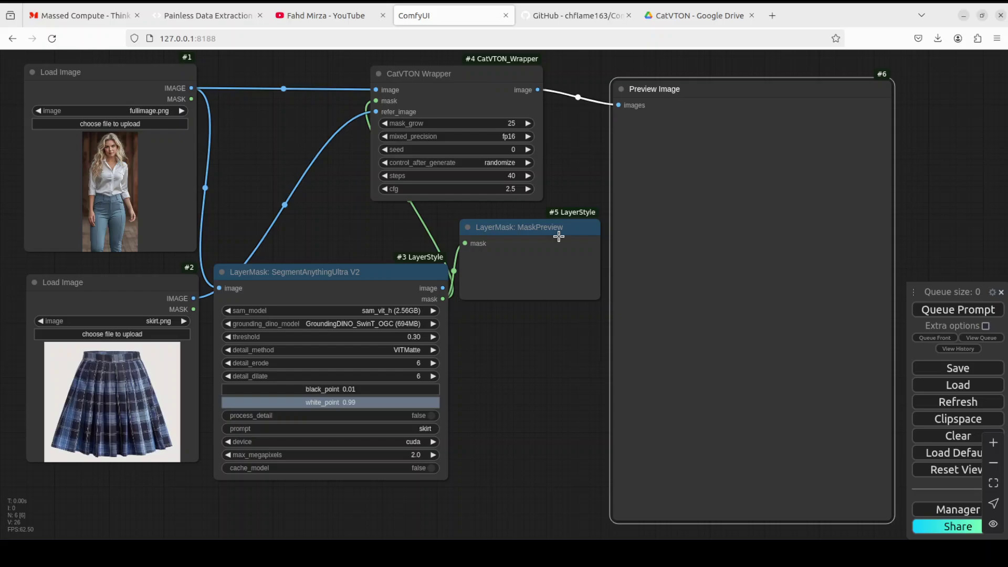
# Move the MaskPreview below the CatVTON Wrapper and nudge the wrapper slightly.
pyautogui.moveTo(550, 263); pyautogui.dragTo(549, 376)
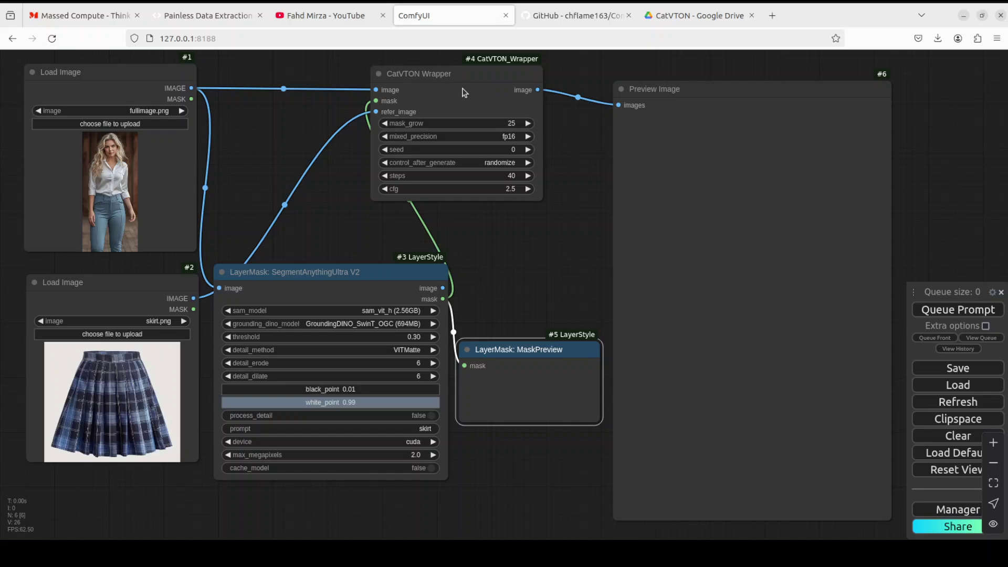
pyautogui.click(444, 77)
pyautogui.moveTo(445, 76); pyautogui.dragTo(451, 81)
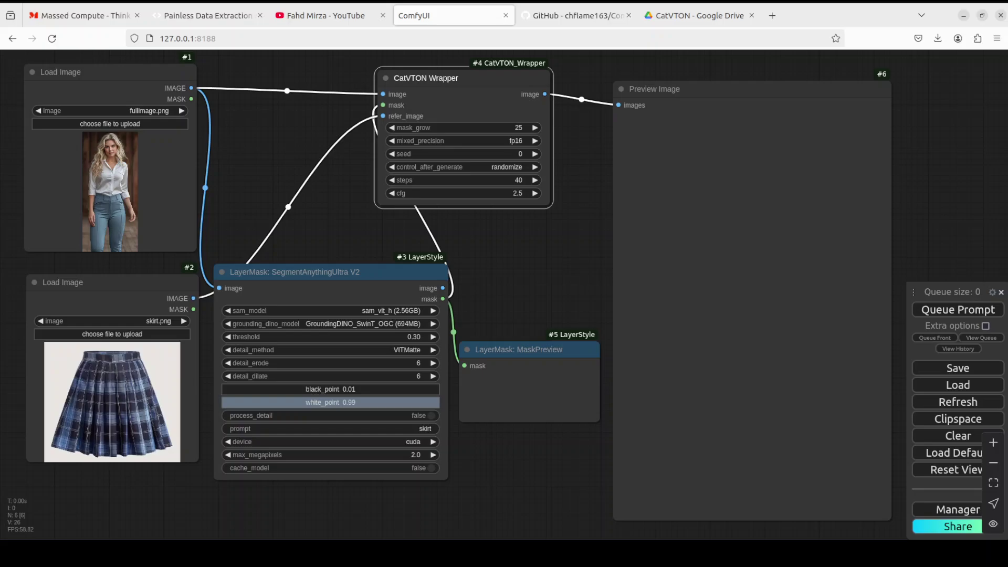
# Queue the workflow to generate the skirt try-on, then switch to the AgentQL tab.
pyautogui.hotkey('ctrl', 'Return')
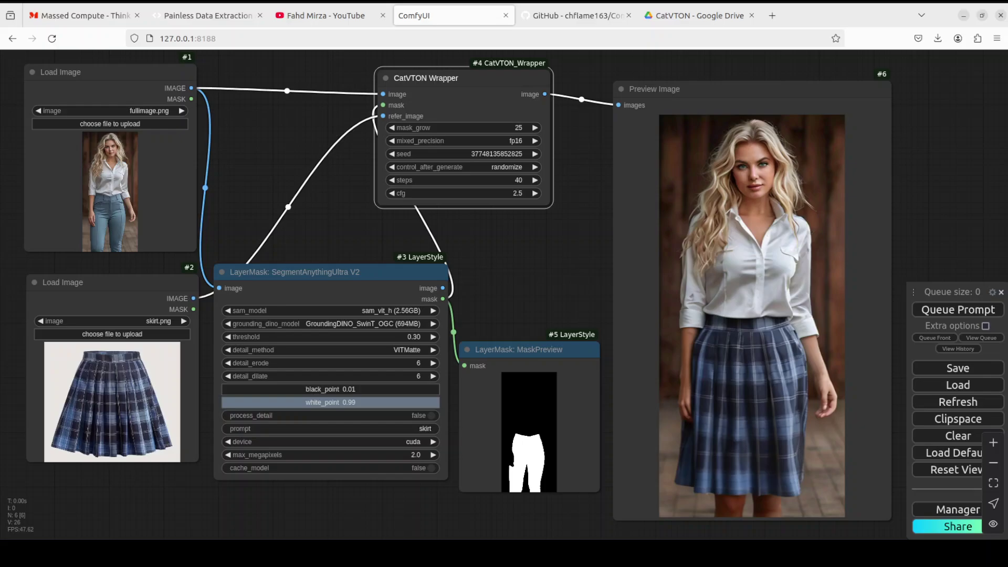
pyautogui.click(213, 17)
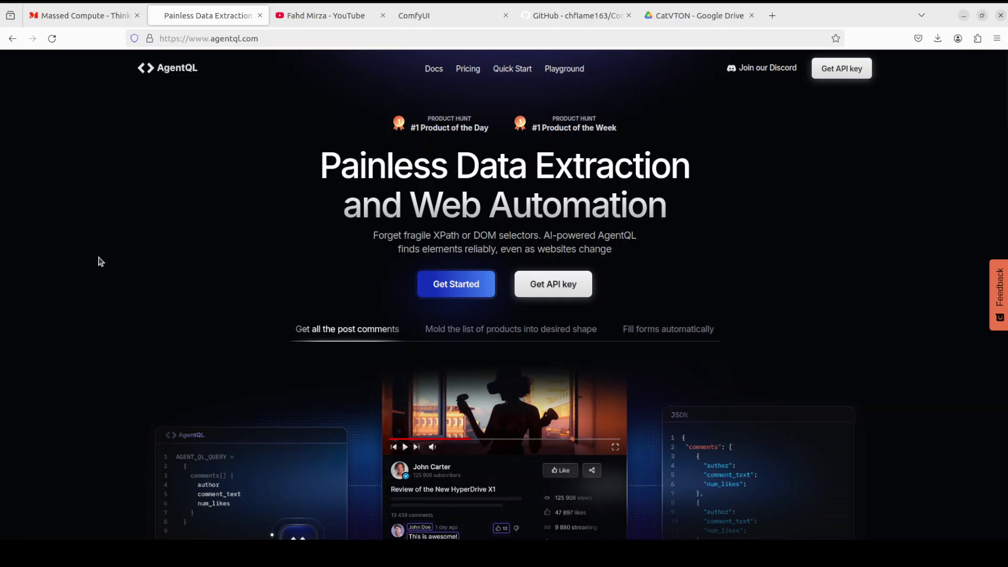
# Run nvidia-smi in a new Terminal window showing the RTX A6000, then minimize it.
pyautogui.rightClick(3, 130)
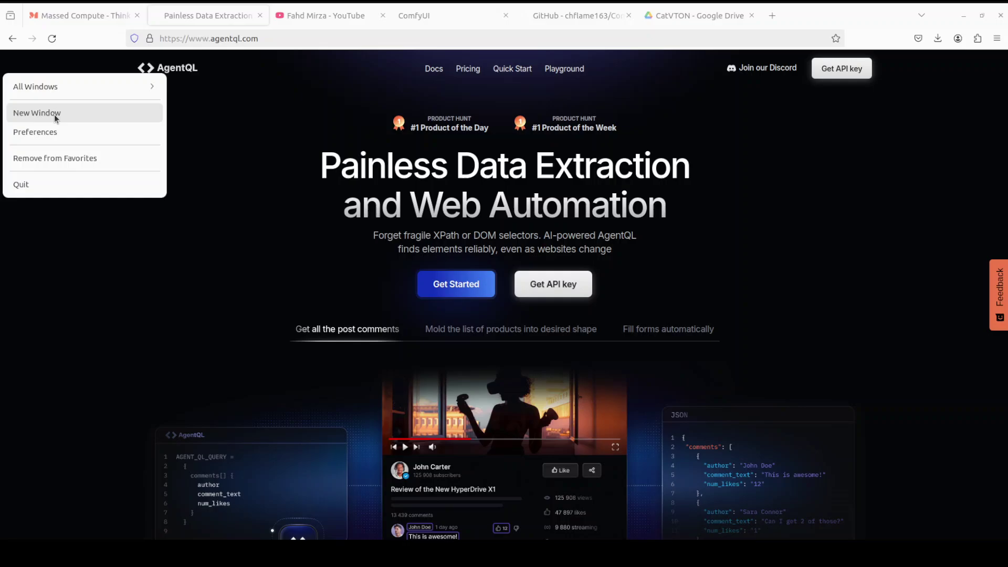
pyautogui.click(55, 115)
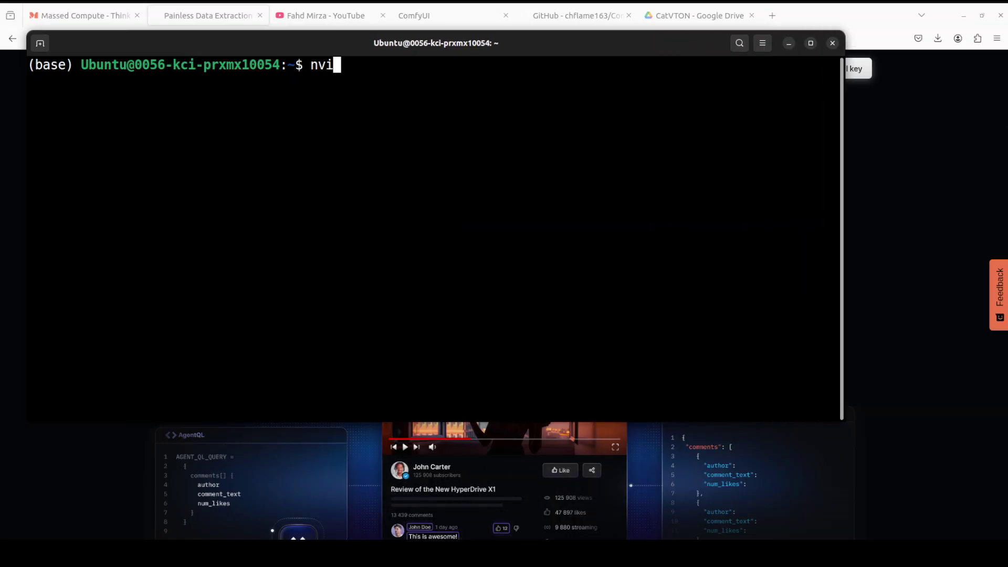
pyautogui.write('dia-smi')
pyautogui.press('Return')
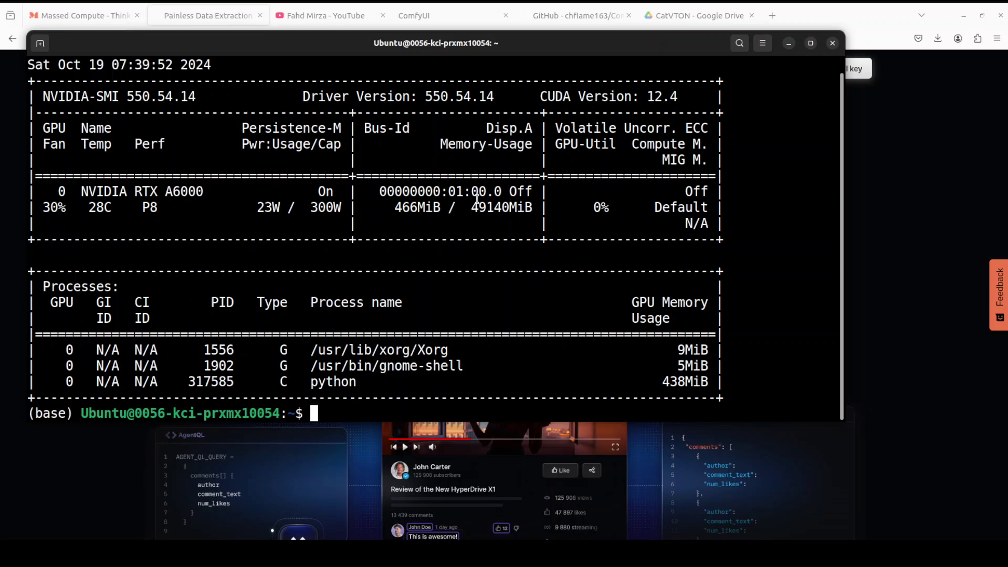
pyautogui.click(789, 44)
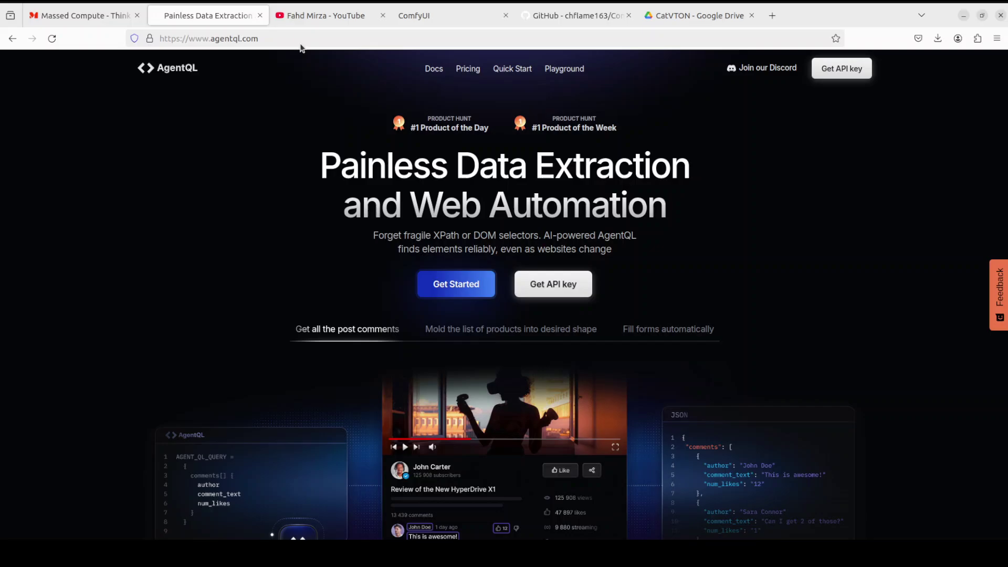
# Switch from the Massed Compute page to the Fahd Mirza channel's ComfyUI video search results.
pyautogui.click(87, 20)
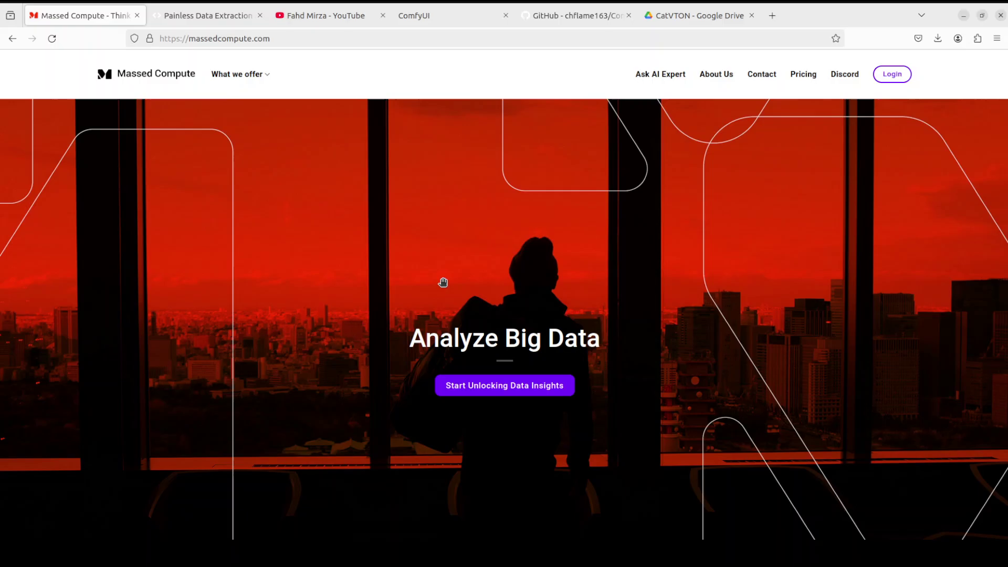
pyautogui.click(343, 18)
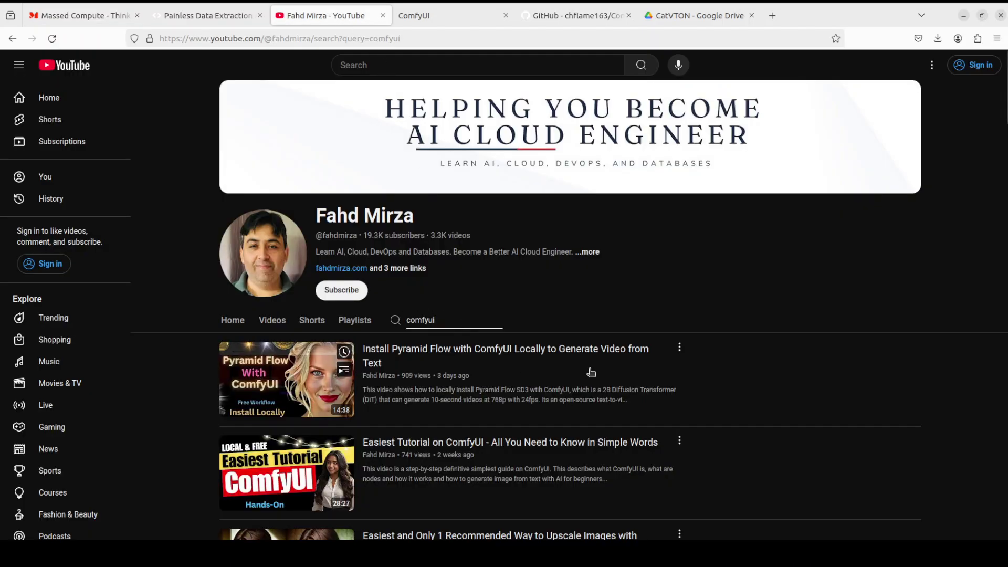